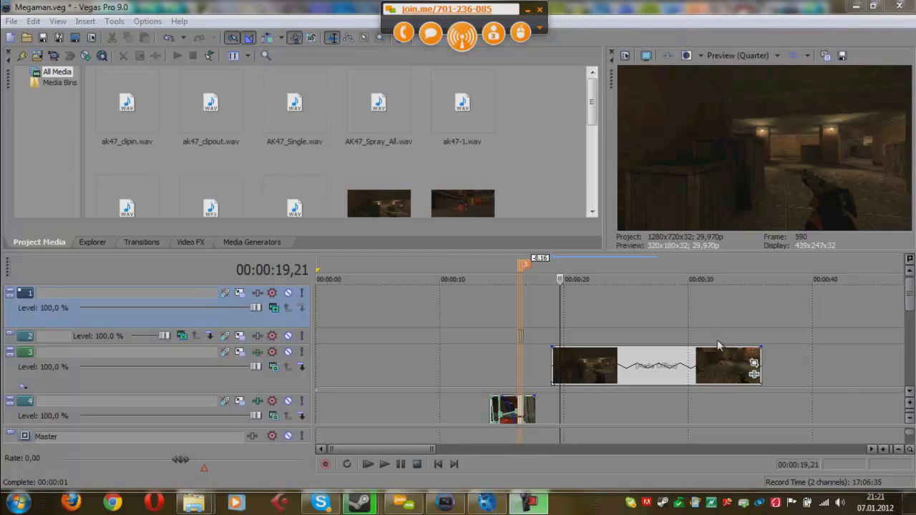
Mark a loop region over the track 3 gun clip from 00:00:19,00 to 00:00:35,28
left_click(552, 304)
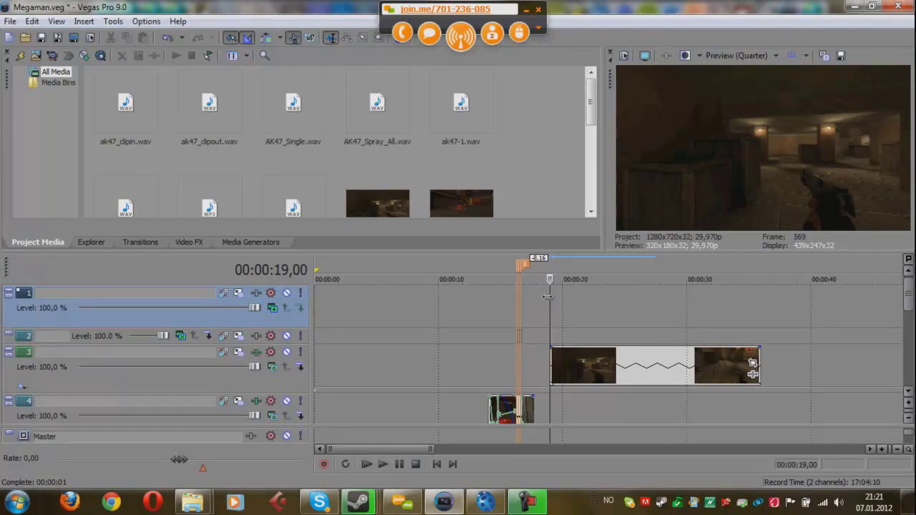
left_click_drag(548, 297, 760, 266)
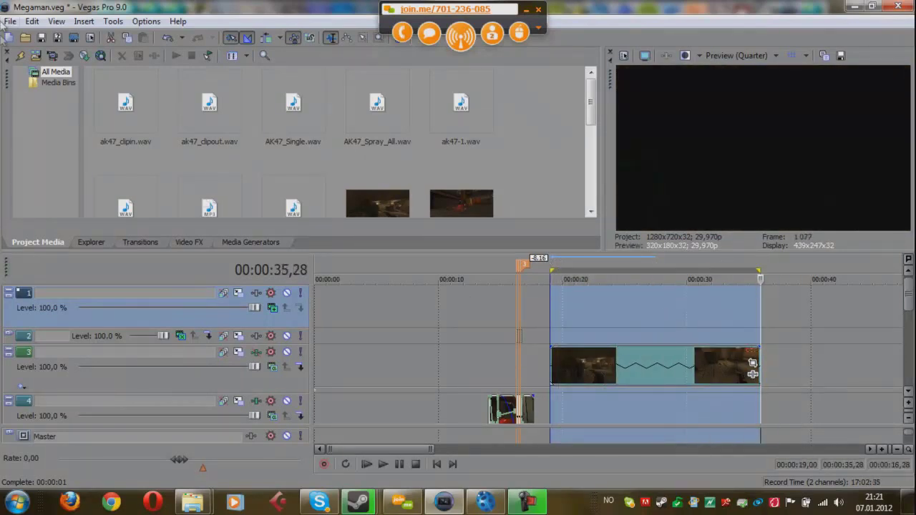
left_click(10, 21)
Open Render As and browse the output formats in the Save as type list
left_click(30, 121)
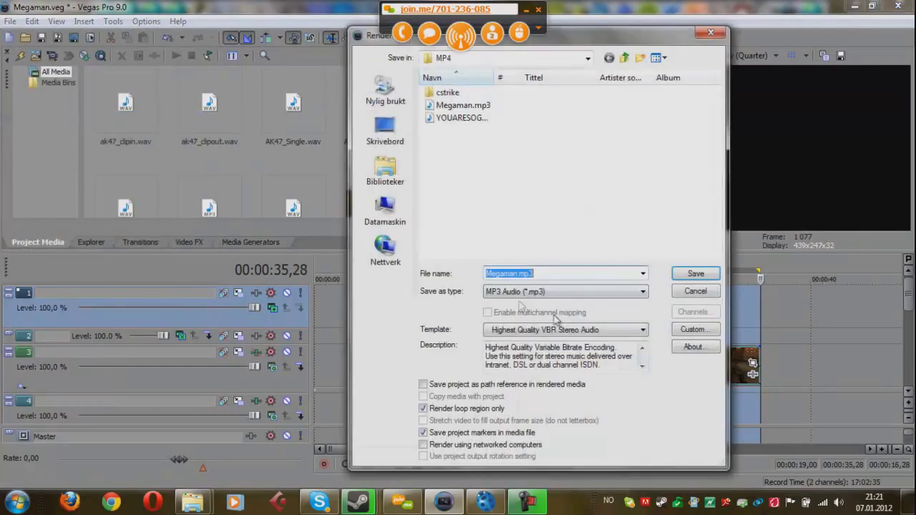
left_click(562, 291)
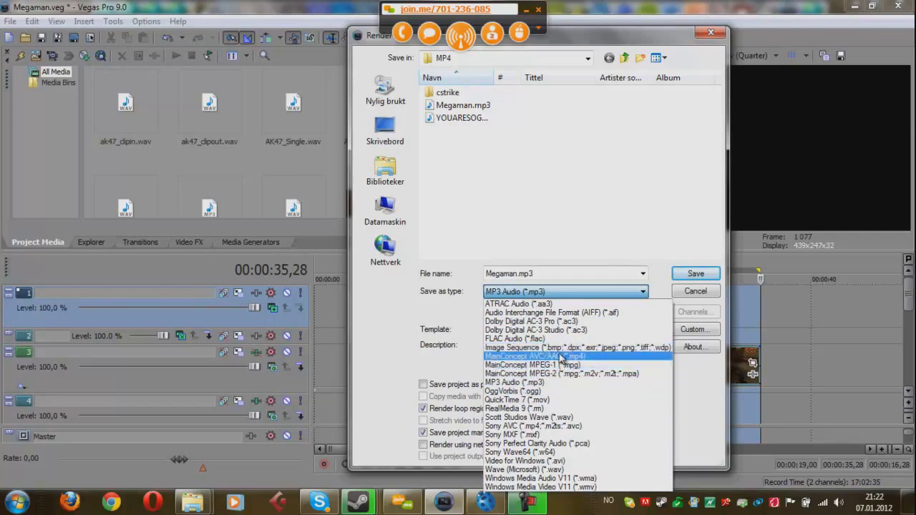
double_click(565, 291)
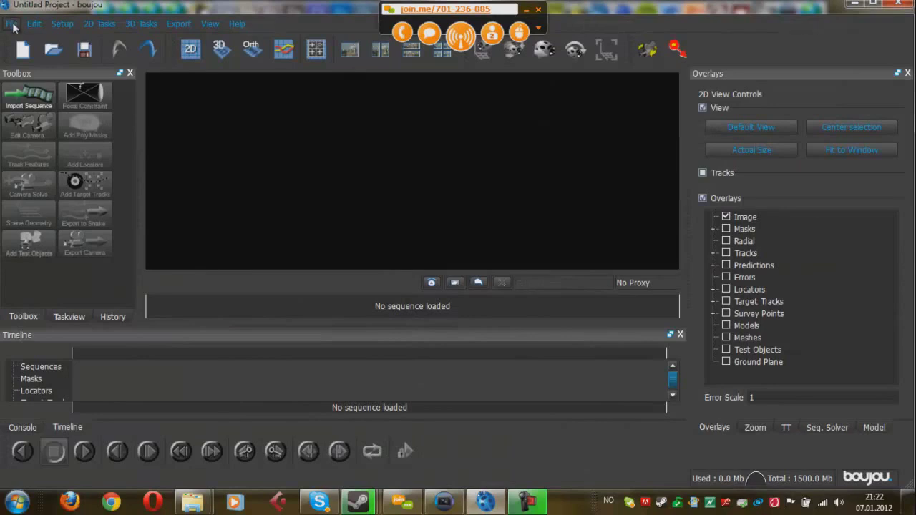
Start a new boujou project and import inflames_tusc_3kdgl.avi as an image sequence
left_click(13, 26)
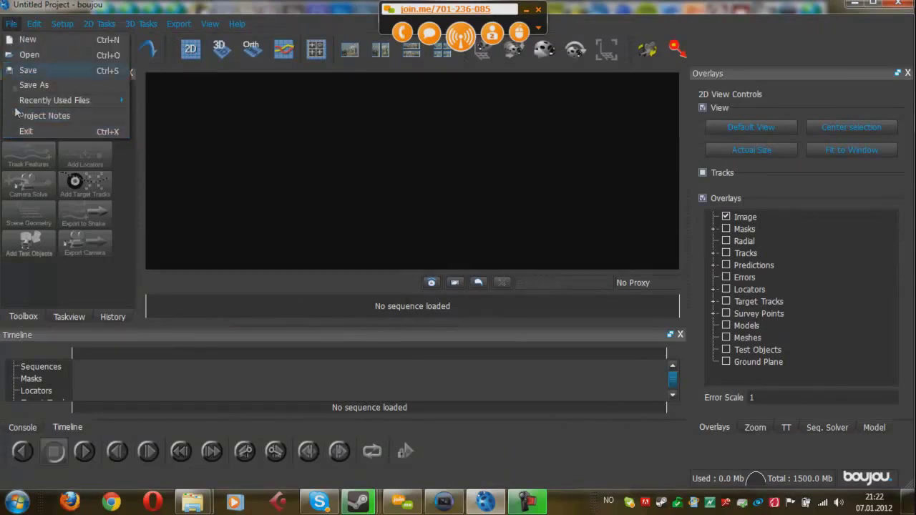
left_click(10, 37)
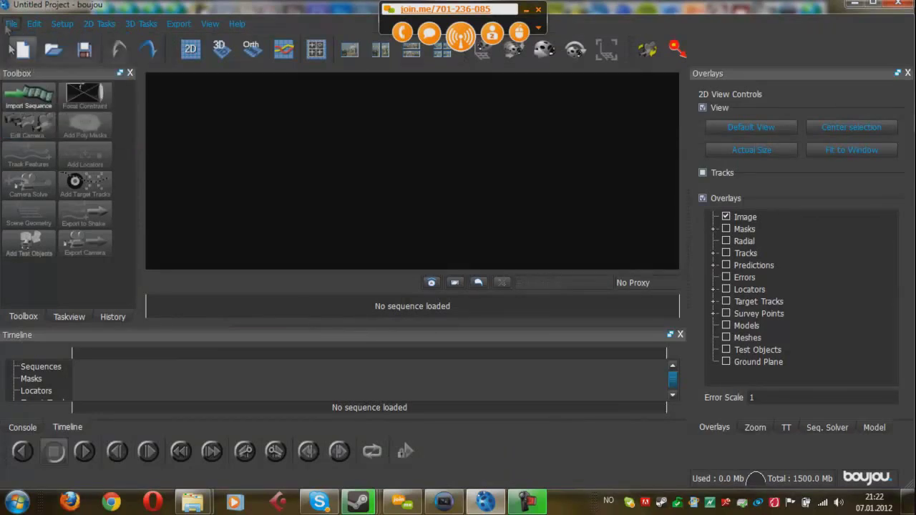
left_click(29, 96)
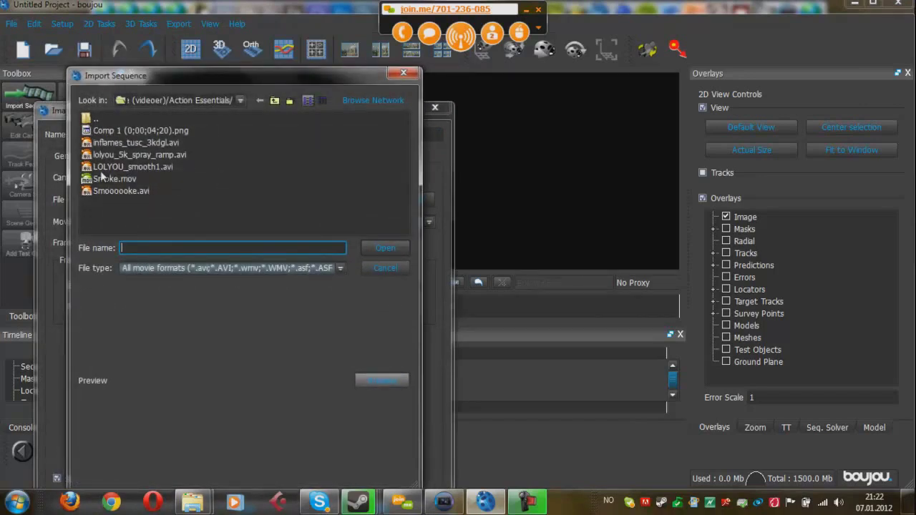
left_click(103, 168)
left_click(110, 144)
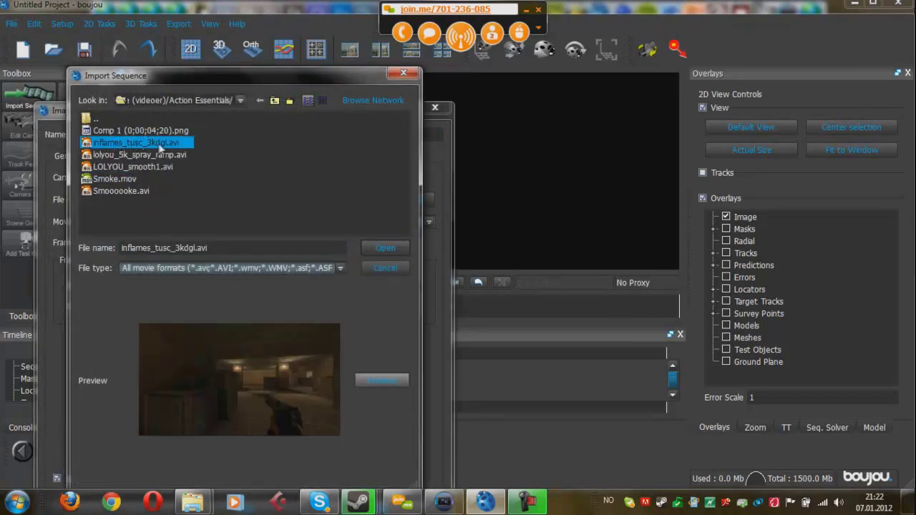
left_click(394, 247)
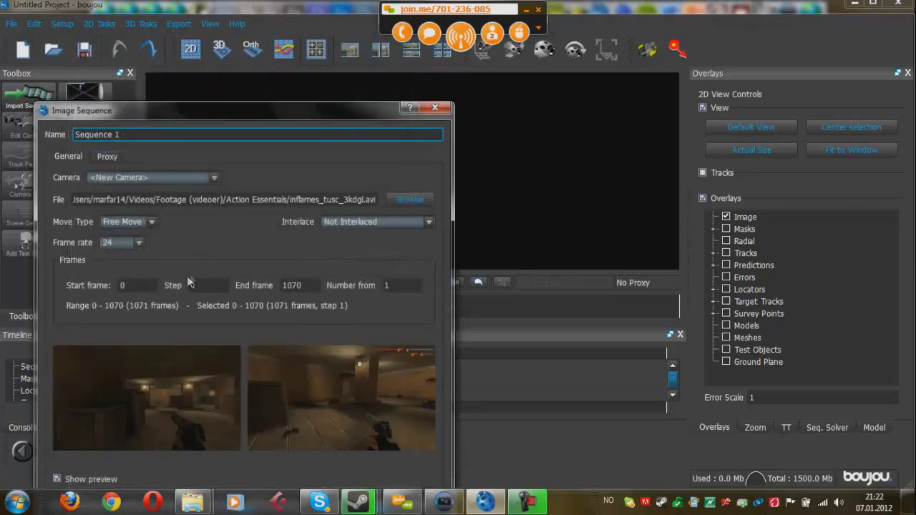
Set the sequence frame rate to 30
left_click(136, 243)
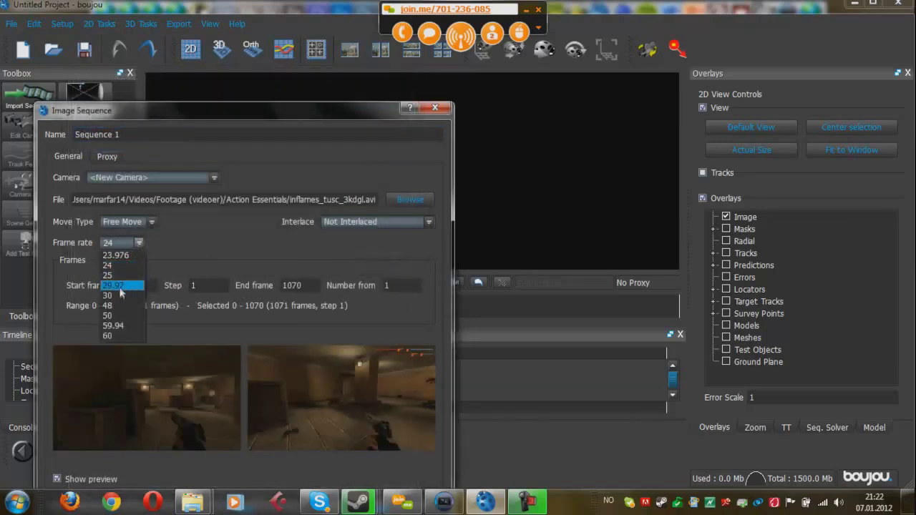
left_click(113, 297)
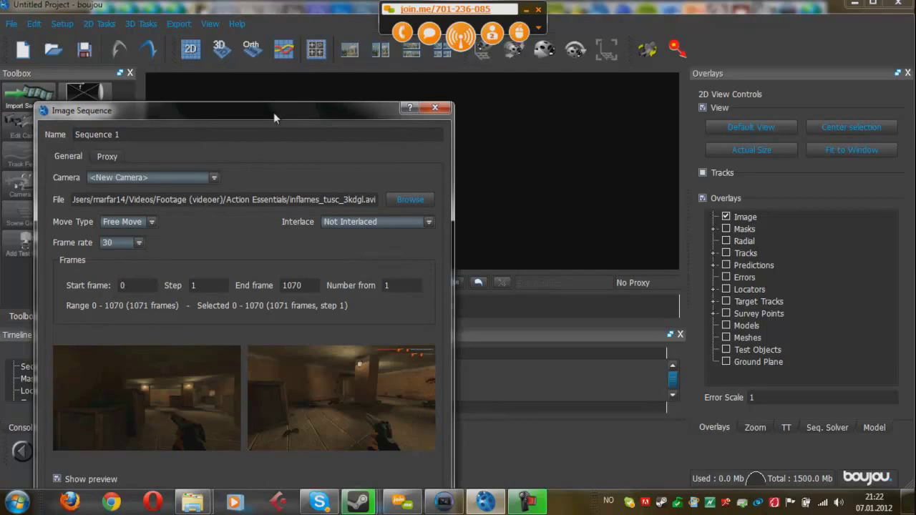
left_click_drag(274, 113, 290, 48)
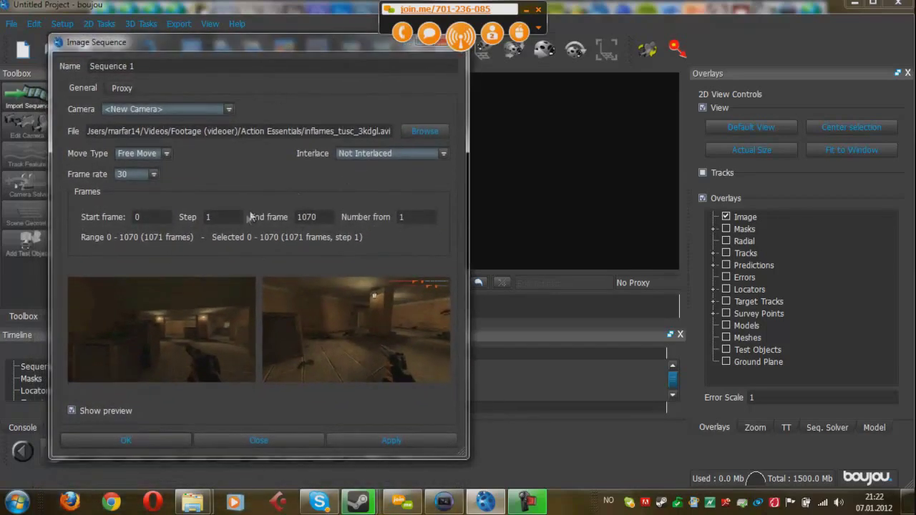
Load the sequence into the project and check the camera properties
left_click(122, 435)
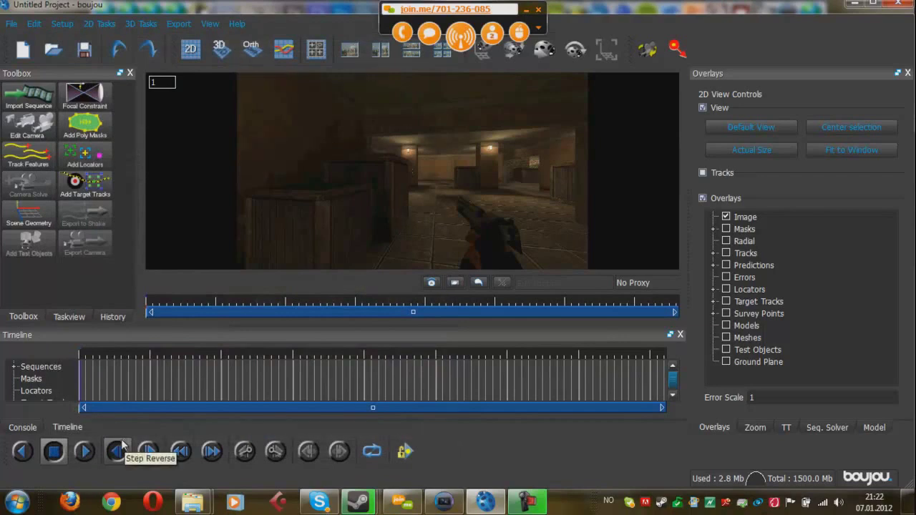
left_click(21, 130)
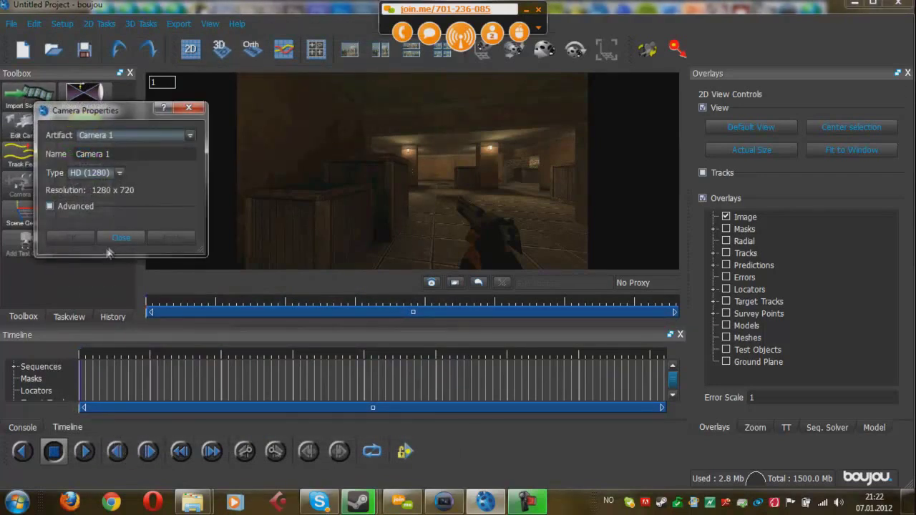
left_click(188, 107)
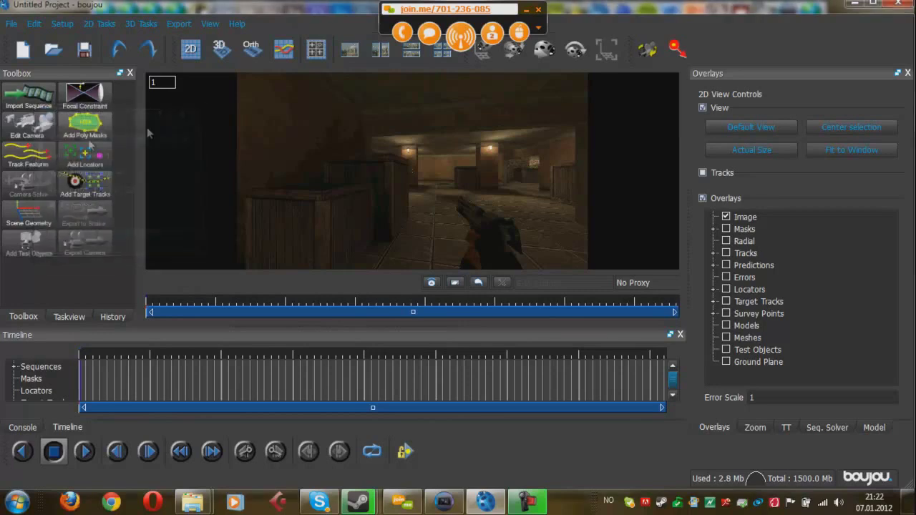
Lower the advanced feature-tracking Sensitivity so fewer points are detected
left_click(38, 159)
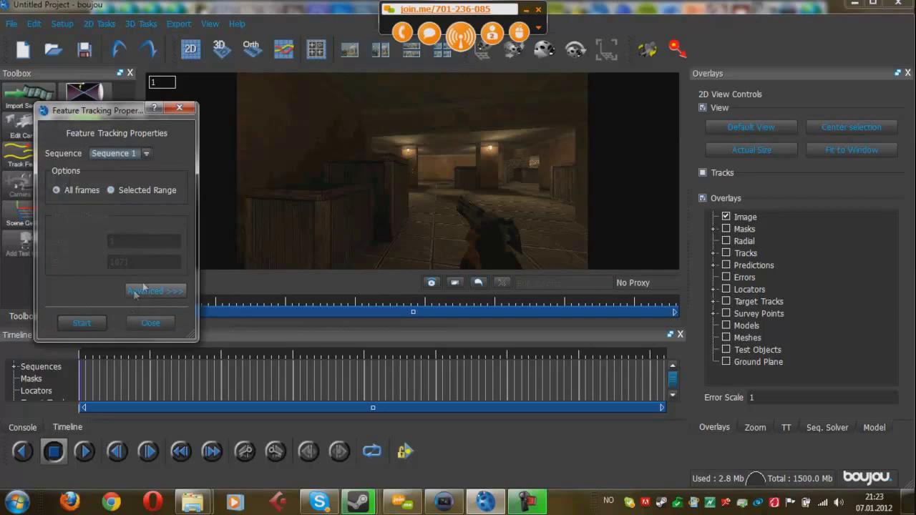
left_click(133, 290)
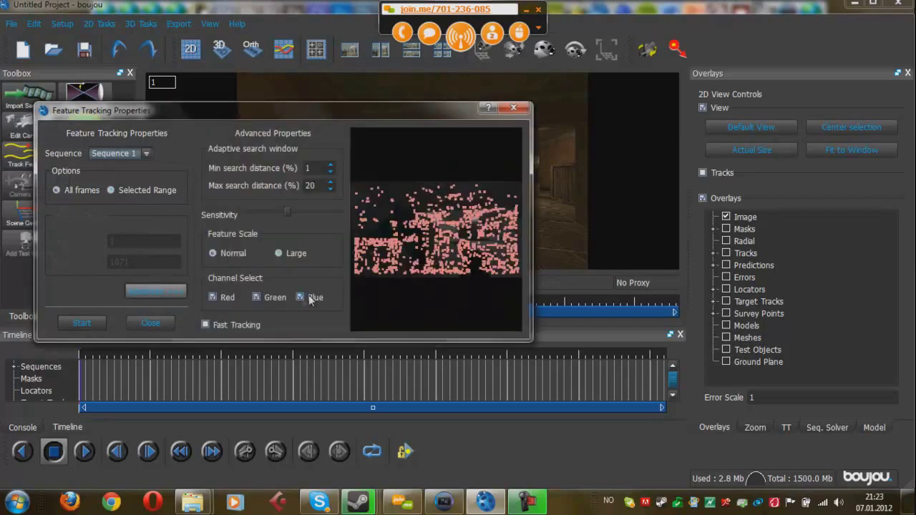
left_click_drag(287, 218, 262, 221)
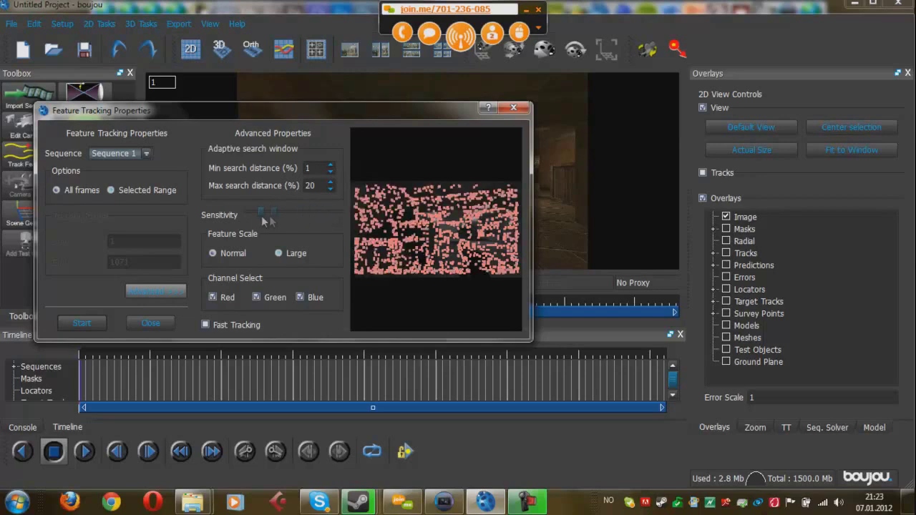
left_click(149, 323)
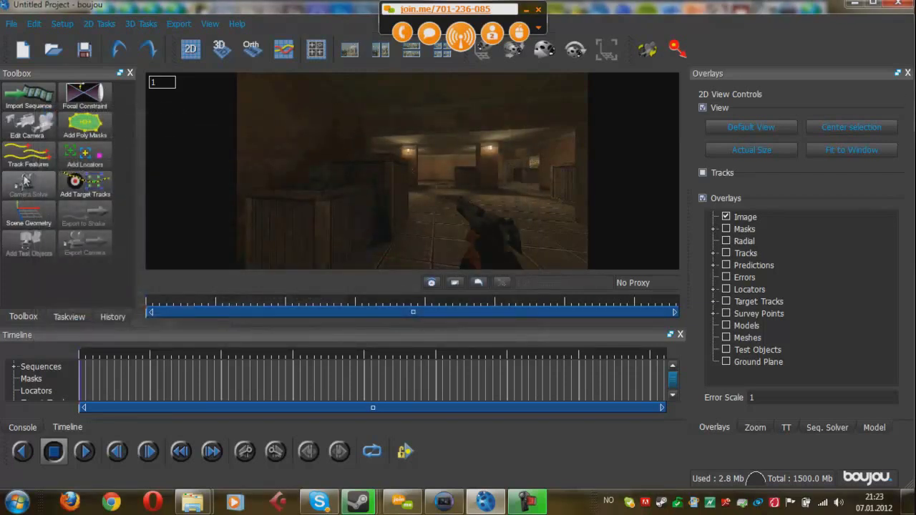
Open the Export menu and dismiss it without exporting
left_click(182, 25)
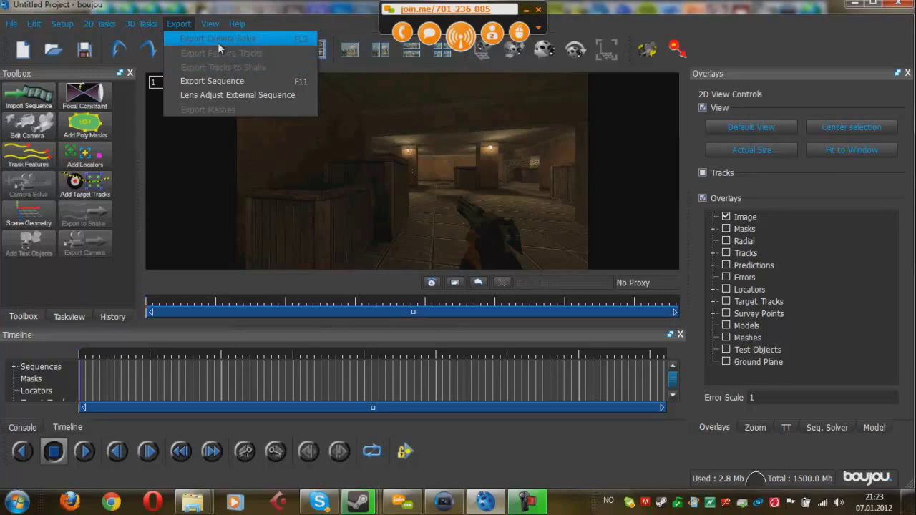
left_click(184, 24)
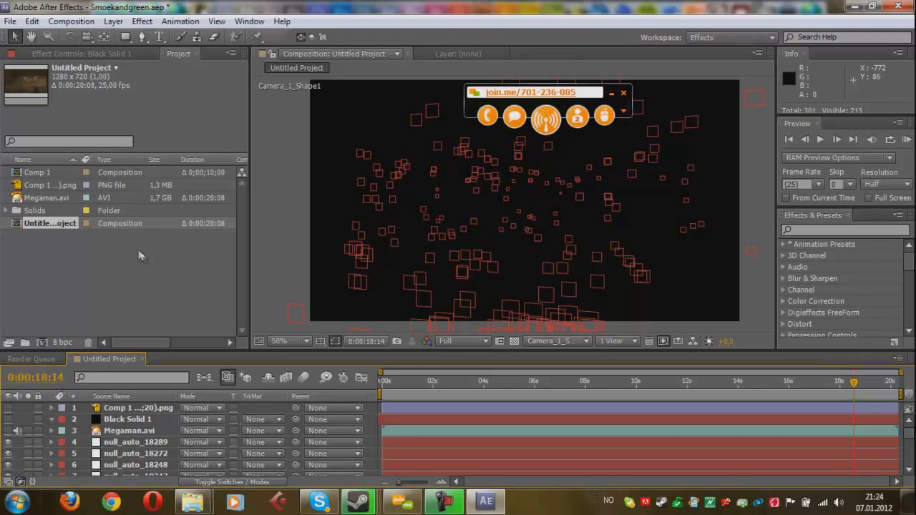
Open the Untitled Project comp, make Megaman.avi visible, and scrub back to an earlier frame
left_click(45, 358)
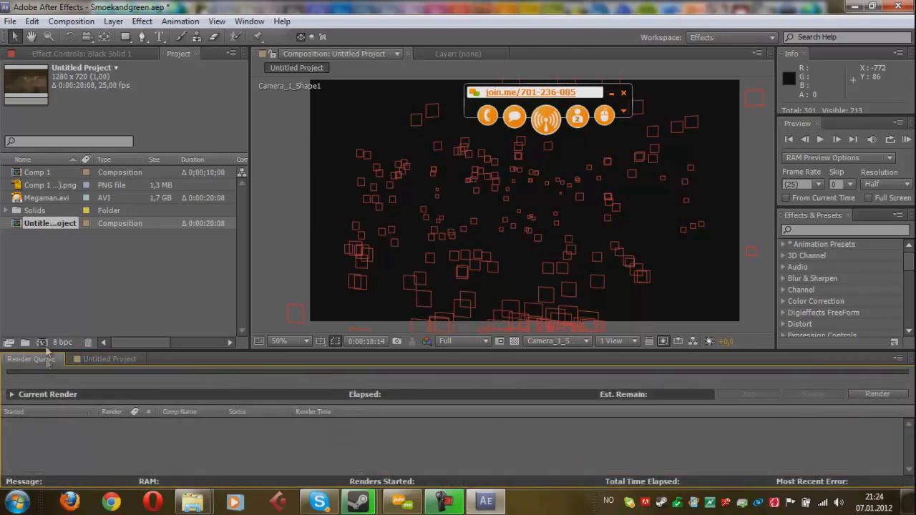
double_click(47, 225)
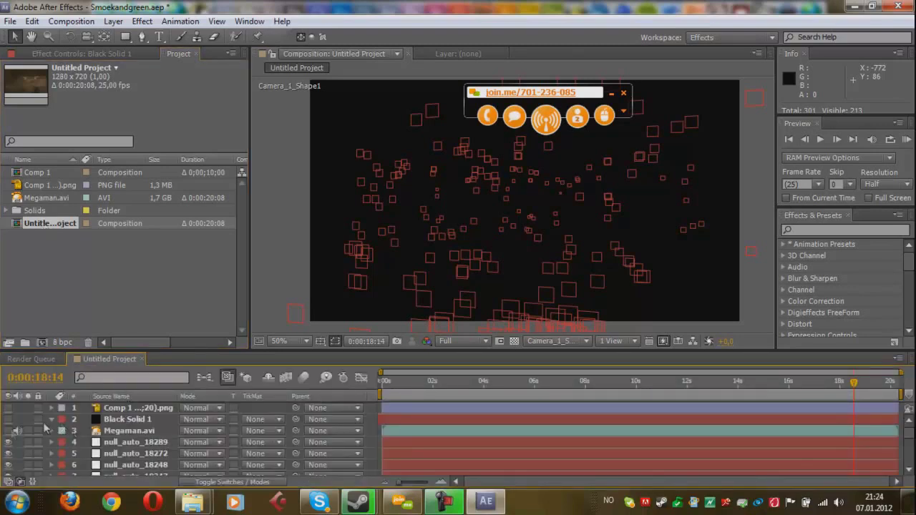
scroll(93, 442, "down", 1)
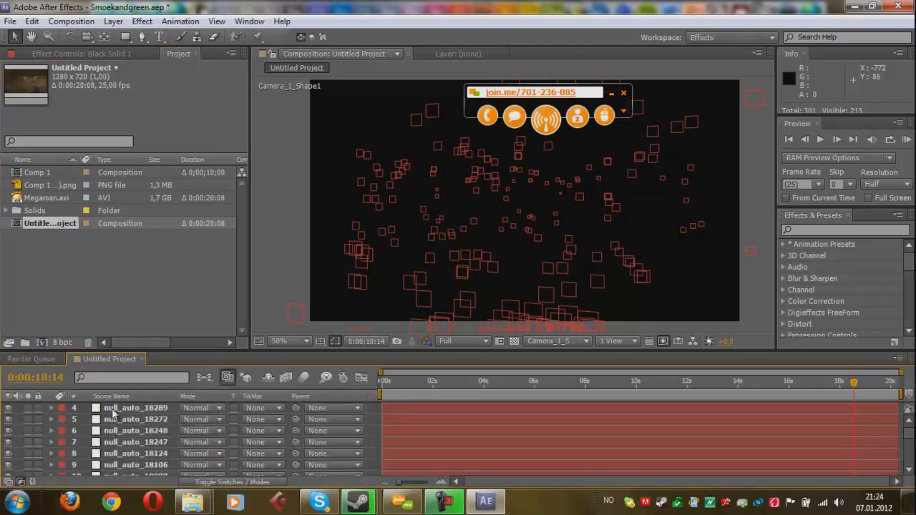
scroll(134, 462, "down", 6)
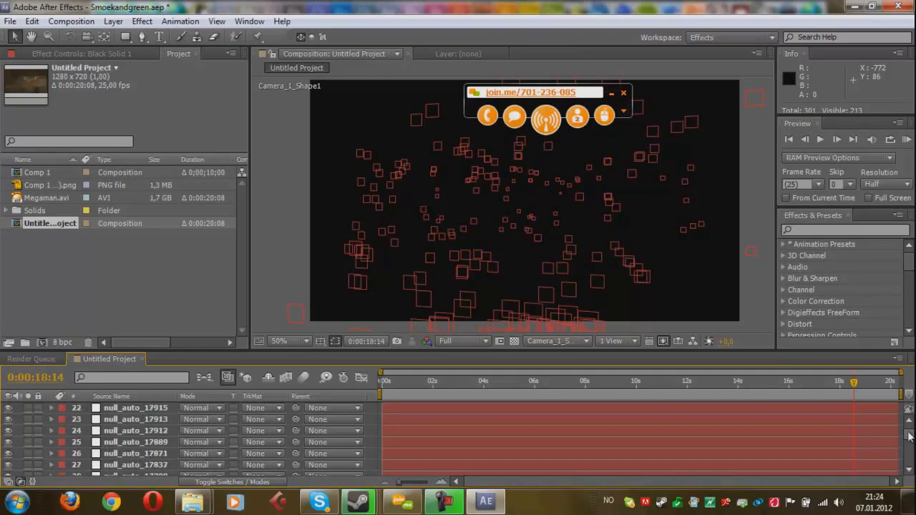
scroll(910, 435, "up", 7)
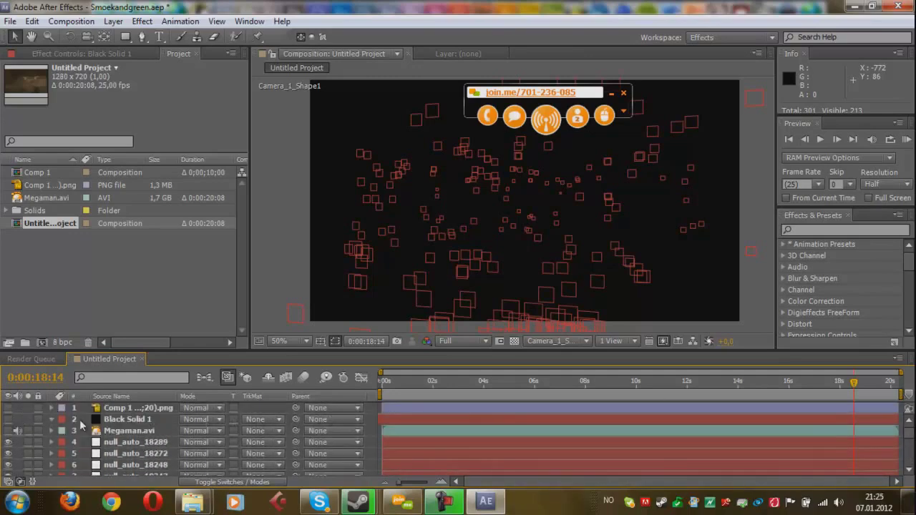
left_click(105, 430)
left_click(8, 431)
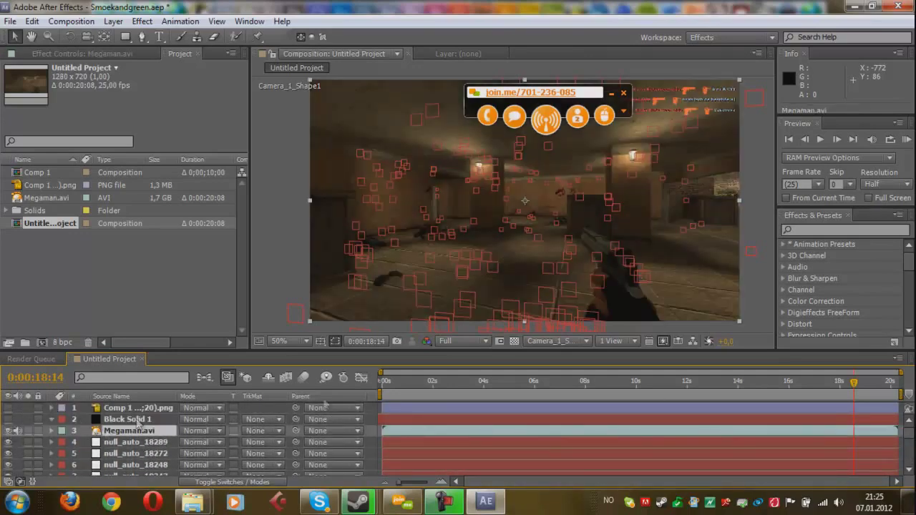
left_click_drag(854, 383, 713, 381)
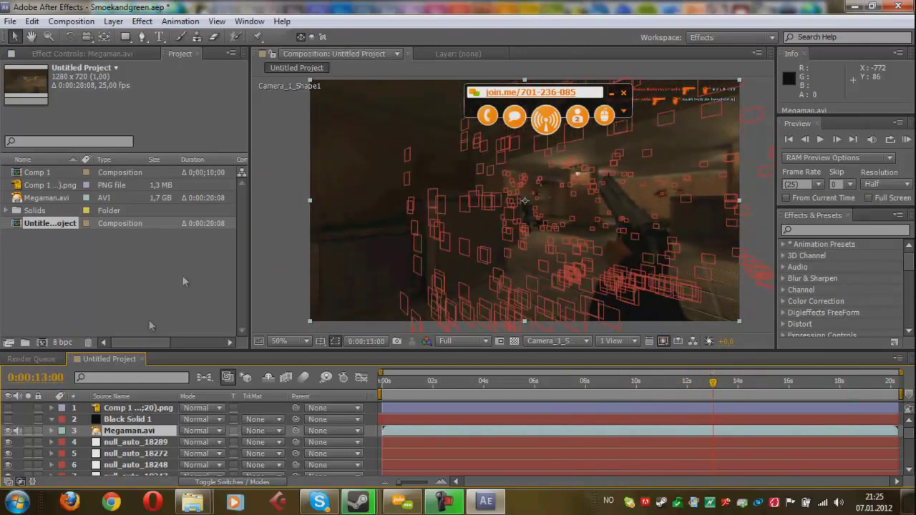
Create a new solid layer, Black Solid 2, with a chosen colour above Black Solid 1
left_click(125, 420)
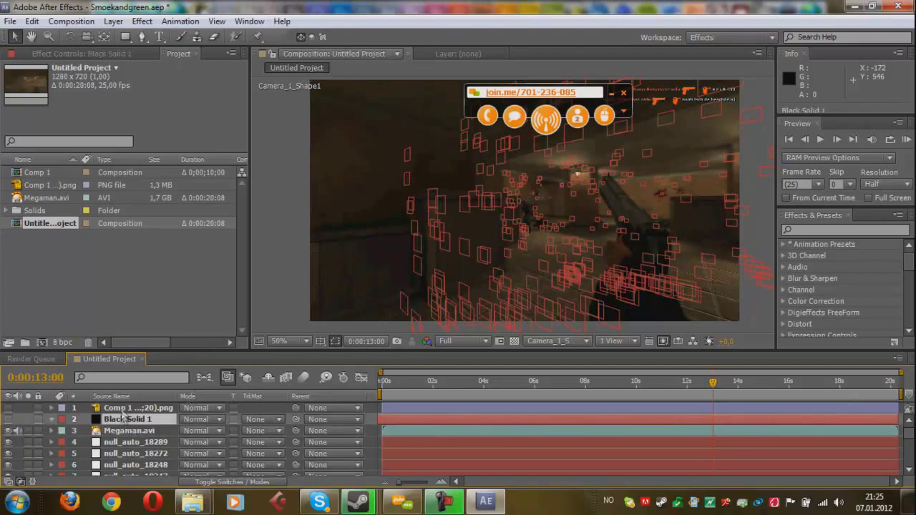
key("ctrl+y")
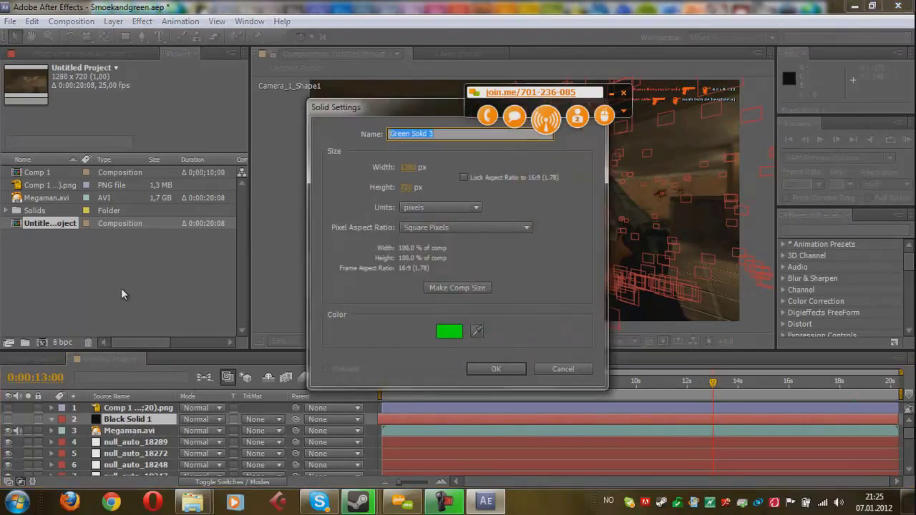
left_click(452, 332)
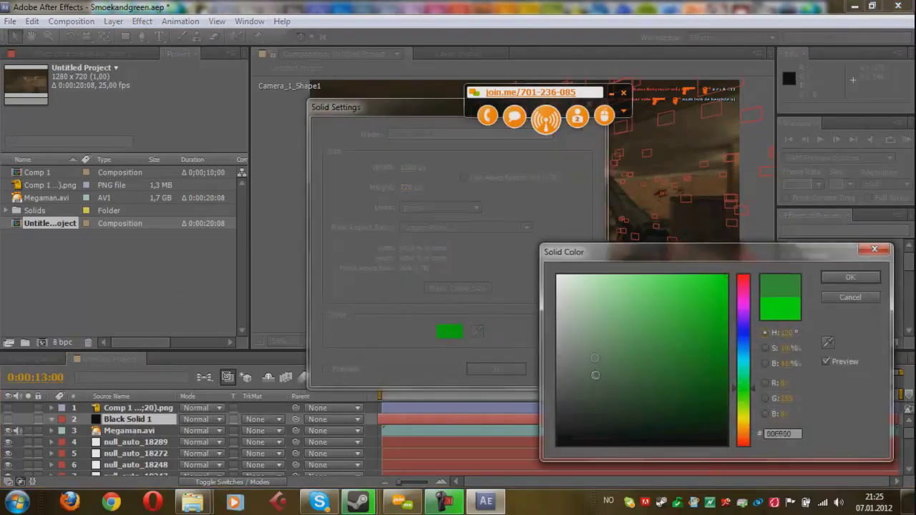
left_click(849, 277)
left_click(494, 369)
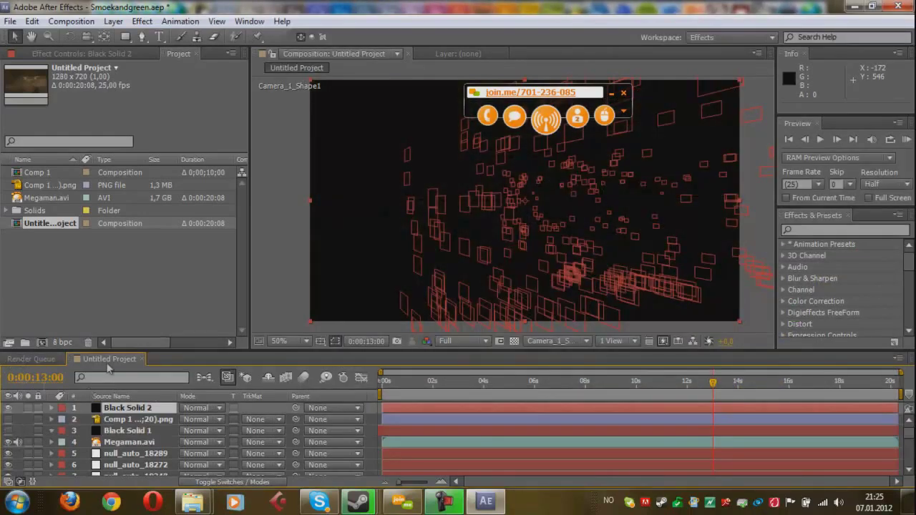
left_click(809, 230)
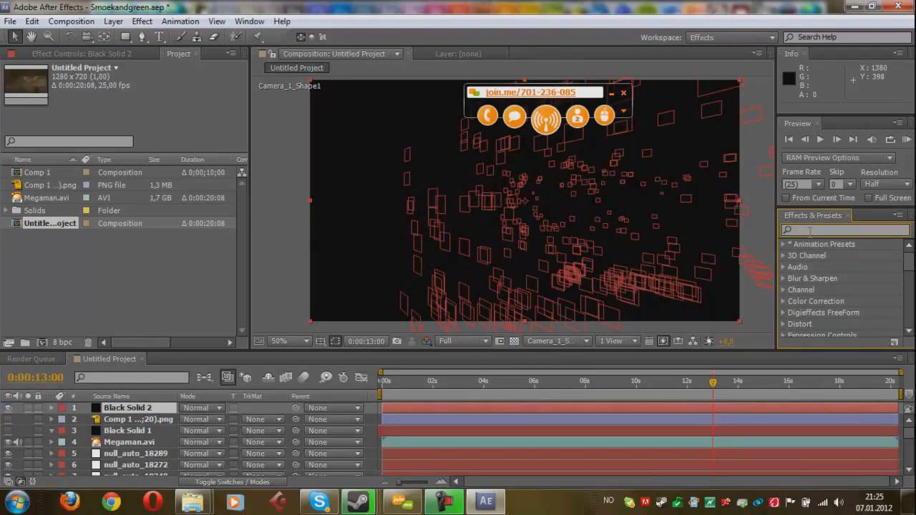
Search 'partic' in Effects & Presets and drag Trapcode Particular onto Black Solid 2
type("p")
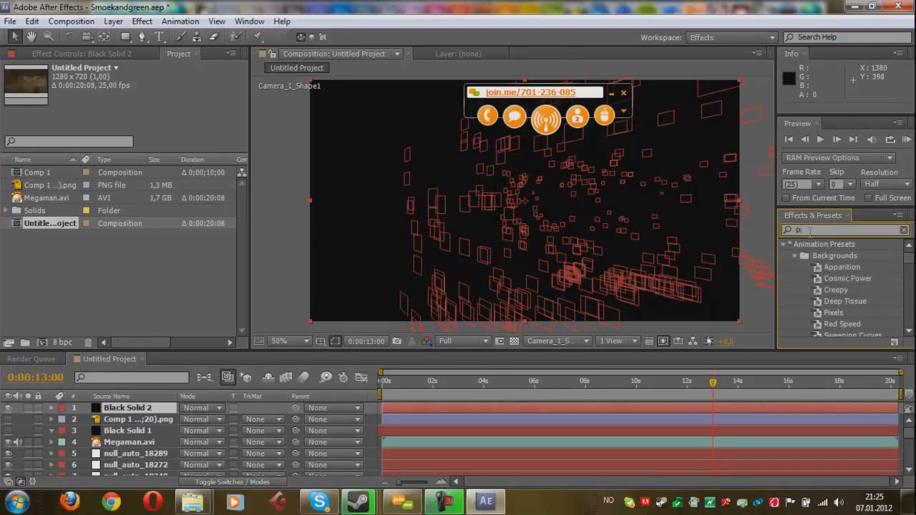
type("artic")
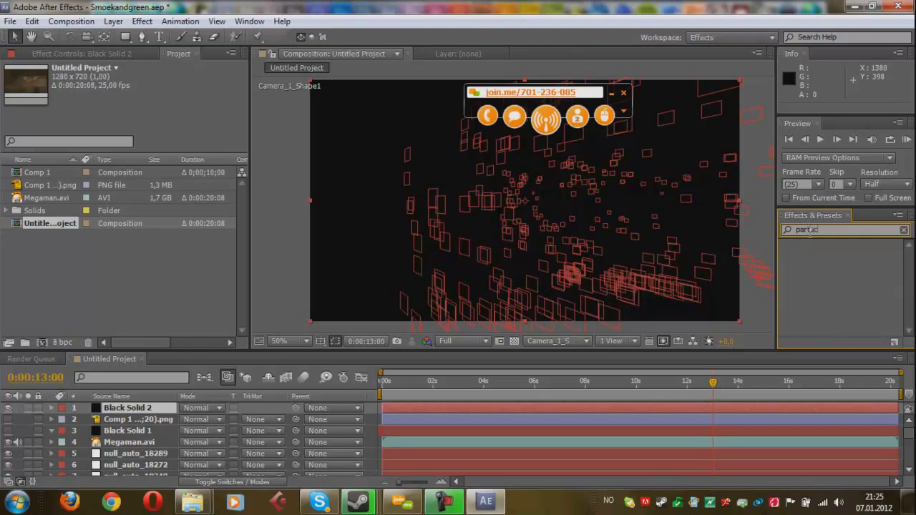
key("BackSpace")
key("BackSpace")
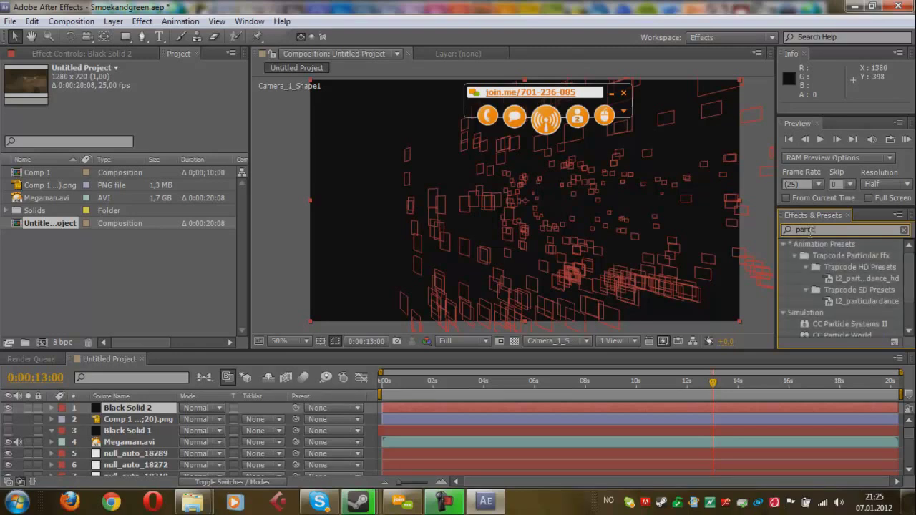
scroll(862, 286, "down", 1)
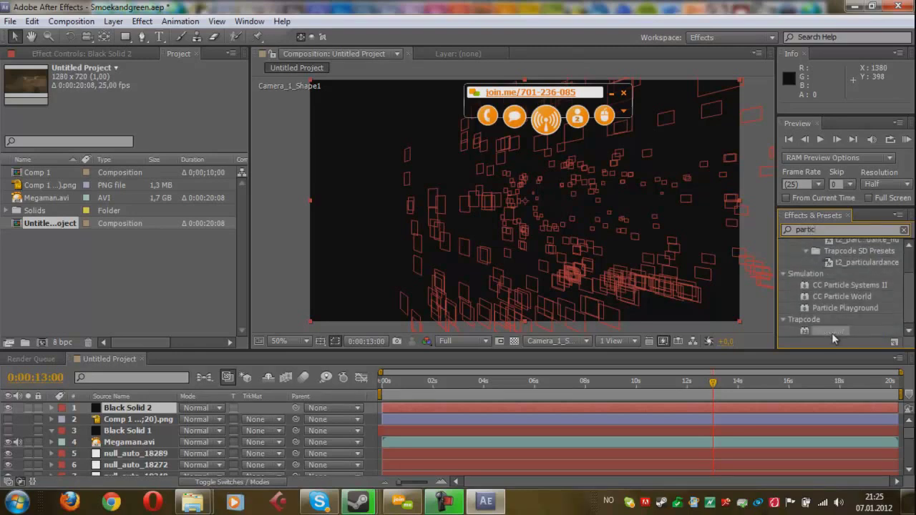
left_click(830, 331)
left_click_drag(832, 336, 121, 413)
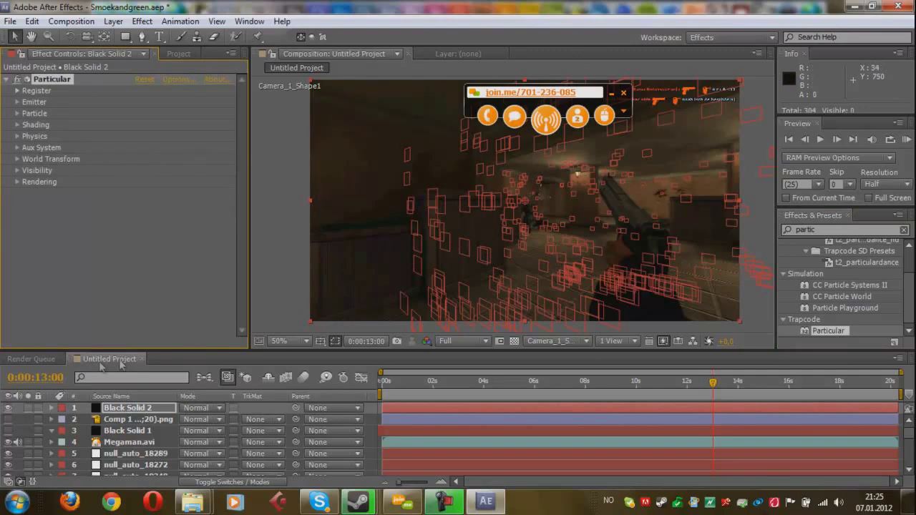
Expand Emitter and drag the emitter into place using the Top and Left 3D views
left_click(16, 103)
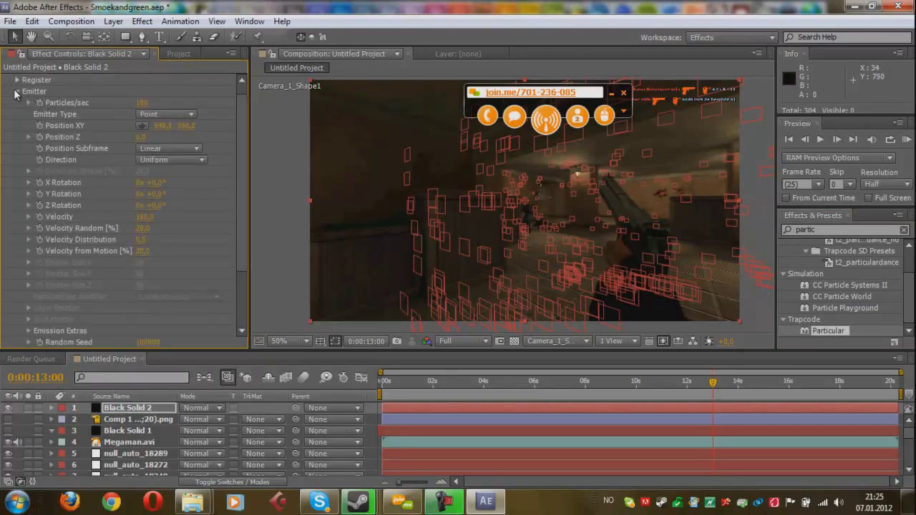
left_click(554, 346)
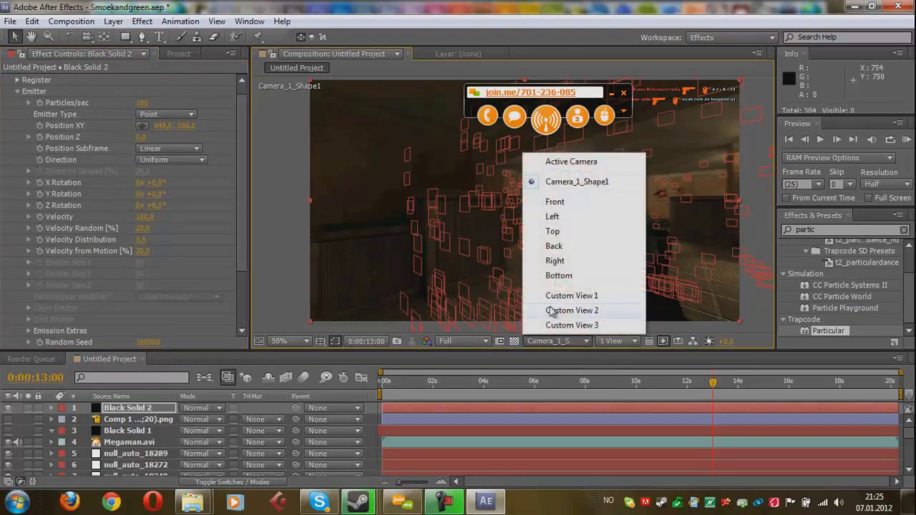
left_click(553, 232)
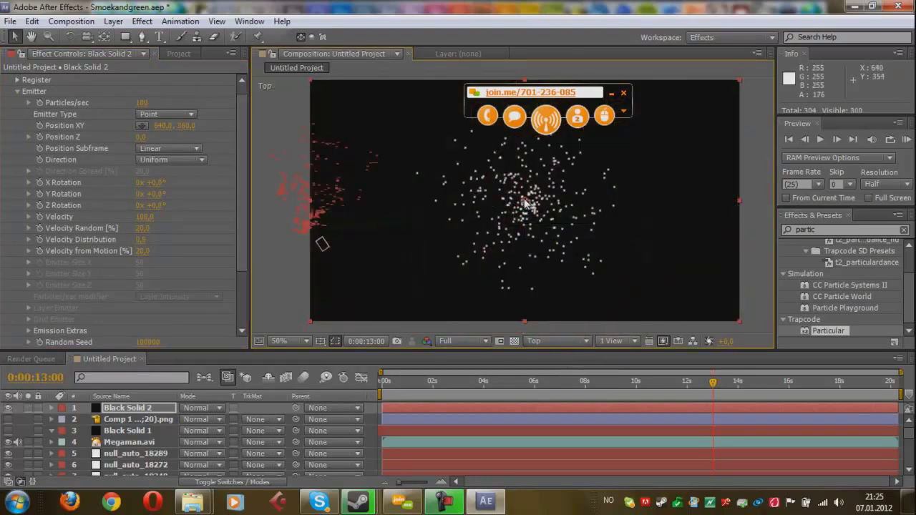
left_click_drag(523, 203, 303, 206)
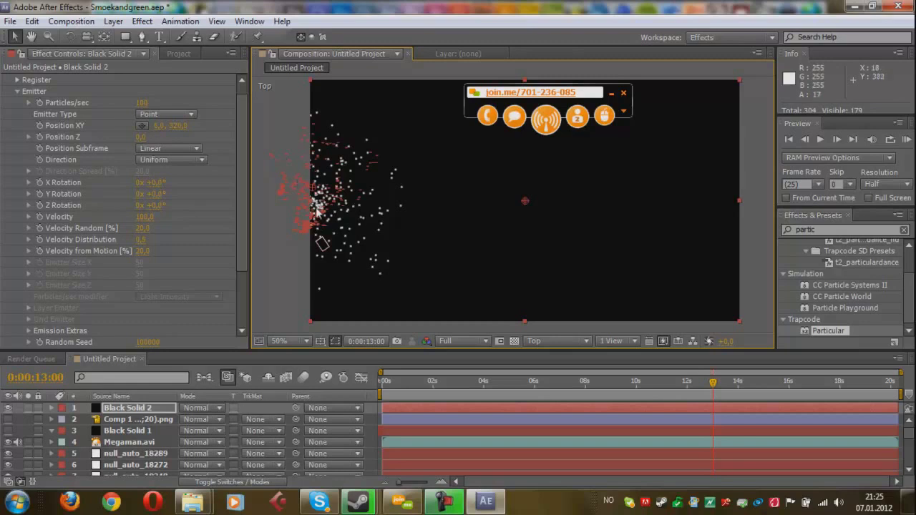
left_click(559, 341)
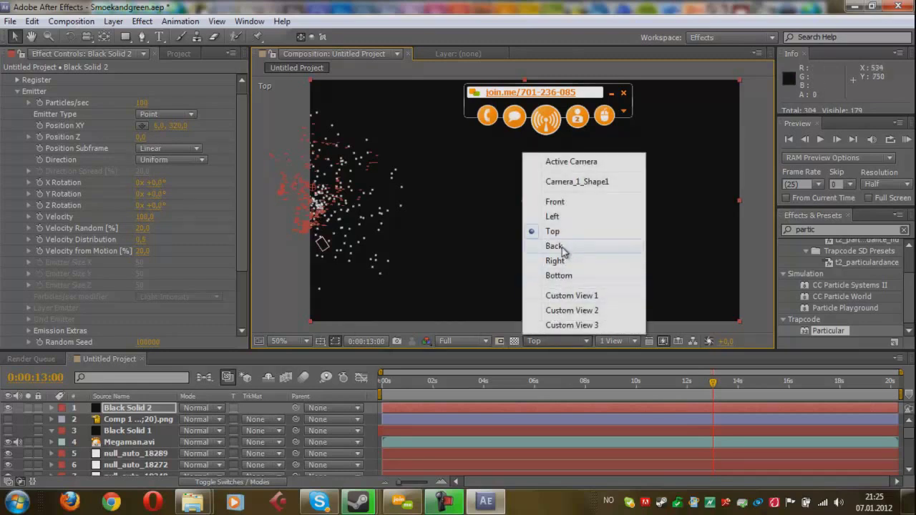
left_click(556, 217)
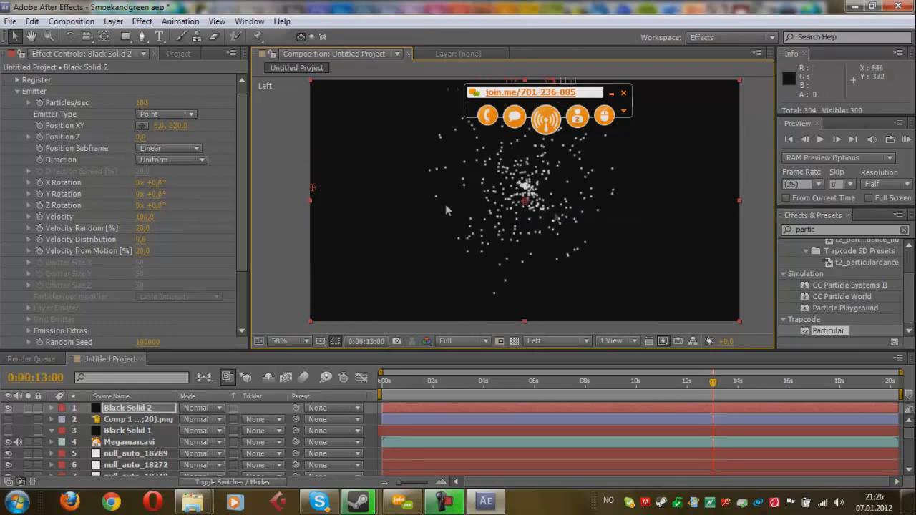
left_click_drag(599, 196, 589, 287)
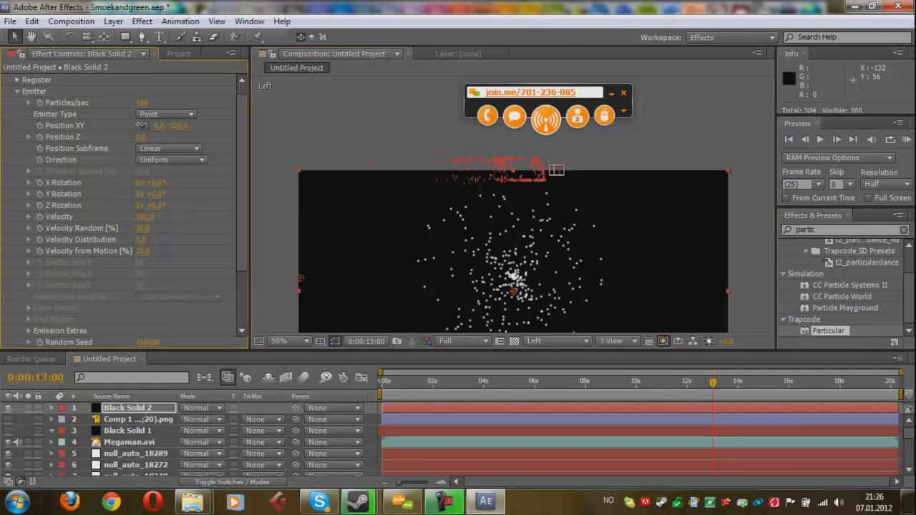
Scrub the emitter's Position XY to about 5, -2
mouse_move(142, 126)
left_mouse_down()
mouse_move(134, 132)
mouse_move(219, 126)
mouse_move(3, 123)
mouse_move(887, 122)
left_mouse_up()
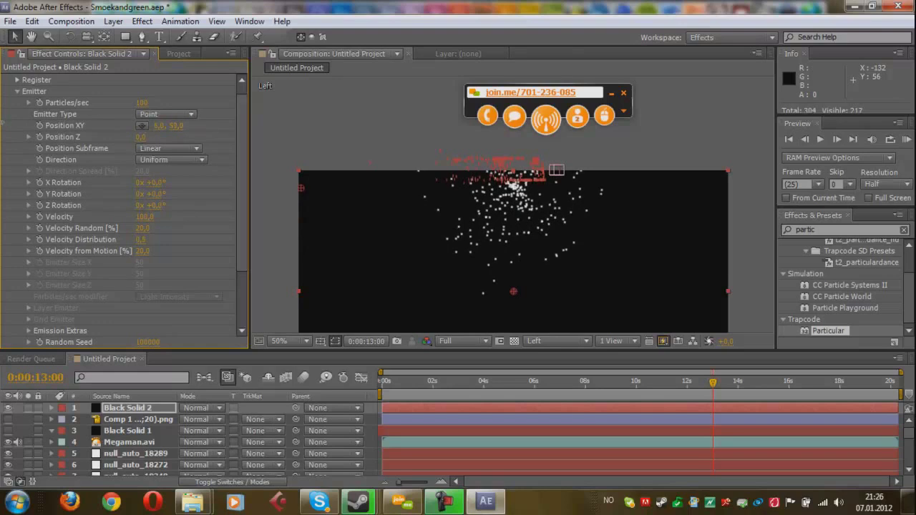
left_click_drag(165, 124, 118, 125)
left_click(555, 341)
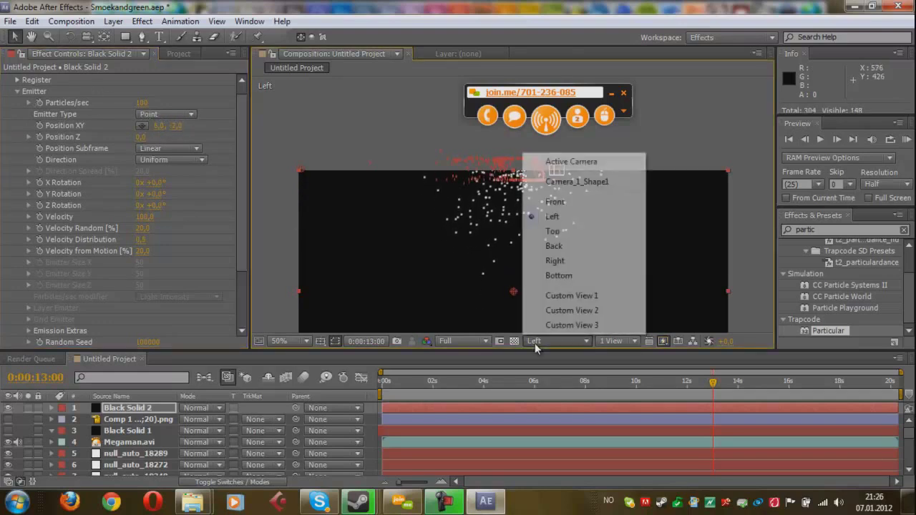
Switch back to the Active Camera view and move to about 0:00:00:15
left_click(581, 159)
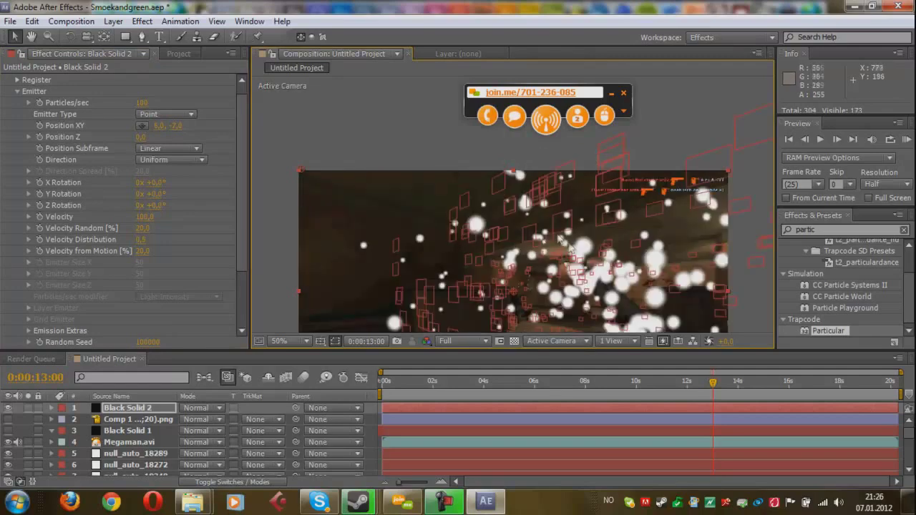
left_click_drag(566, 247, 500, 193)
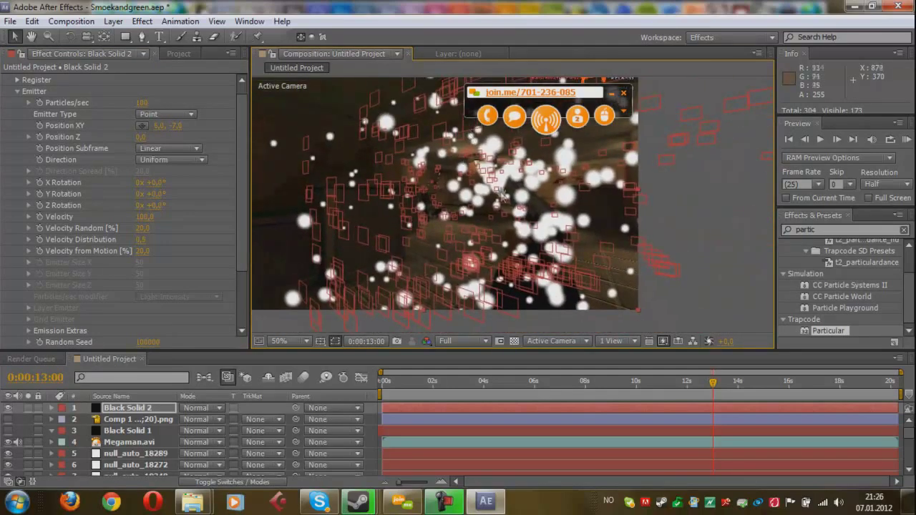
left_click_drag(713, 388, 411, 381)
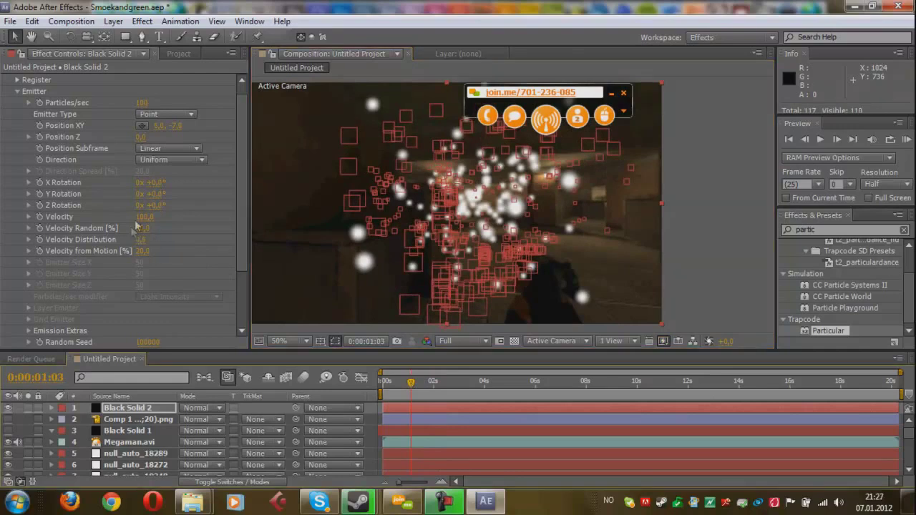
Set Velocity, Velocity Random and Velocity from Motion to 0, then select Particles/sec for editing
left_click(145, 216)
type("0")
key("Return")
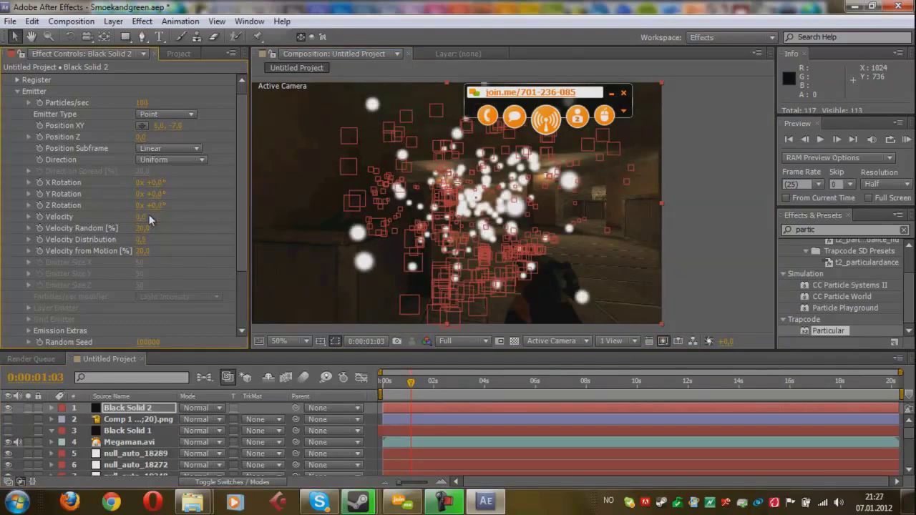
left_click_drag(409, 385, 616, 373)
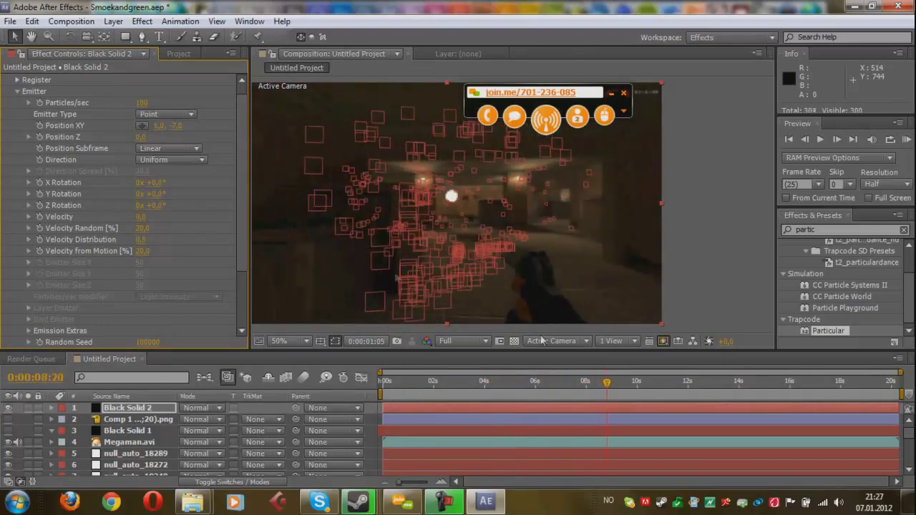
left_click(143, 228)
key("Tab")
key("Tab")
type("0")
key("Tab")
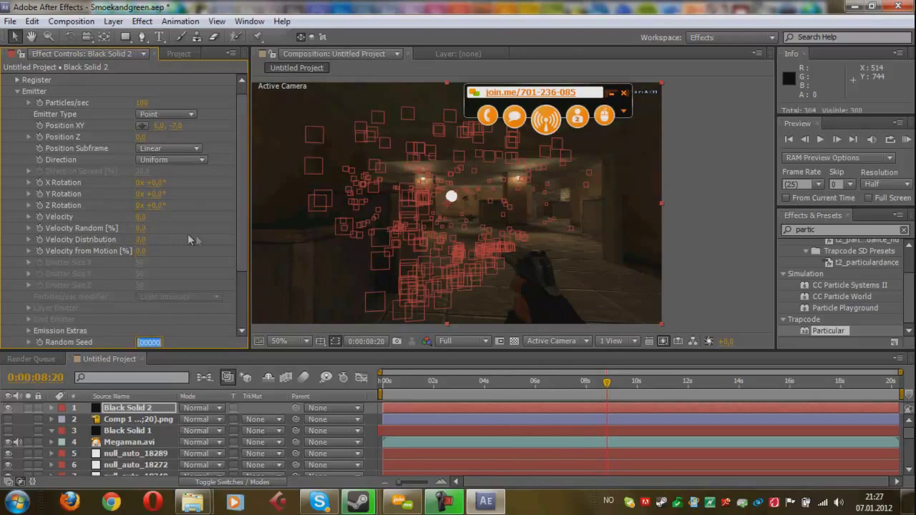
key("Return")
scroll(242, 207, "up", 1)
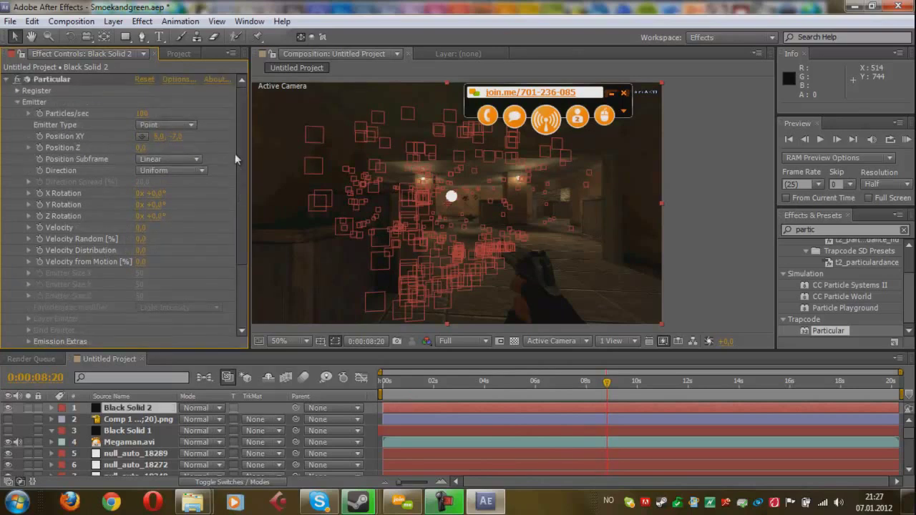
left_click(142, 113)
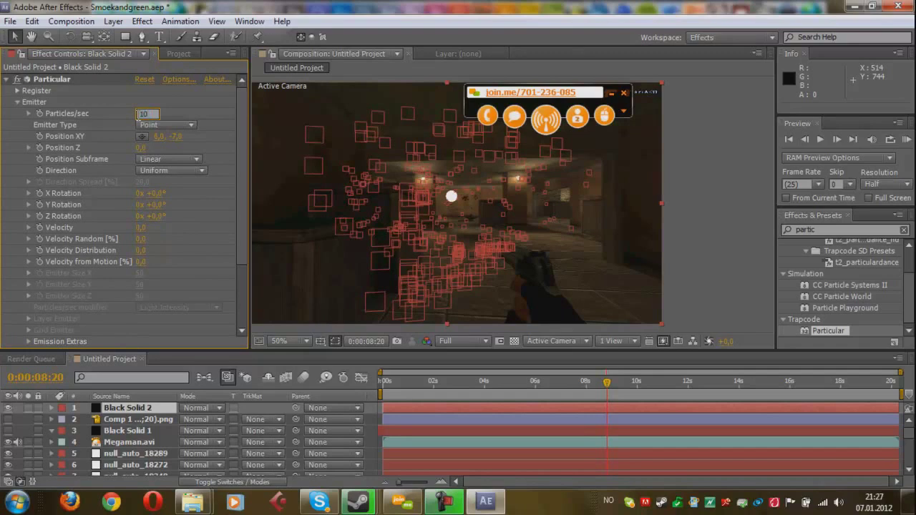
key("Return")
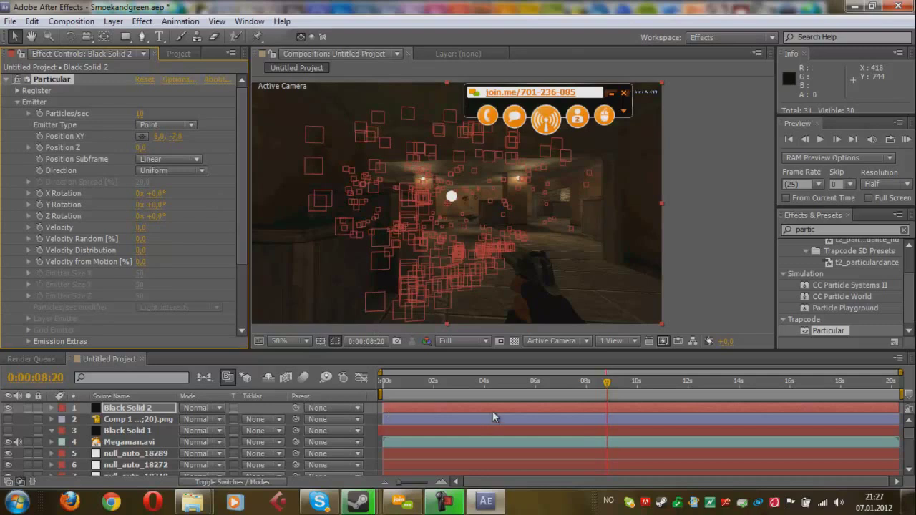
left_click(511, 406)
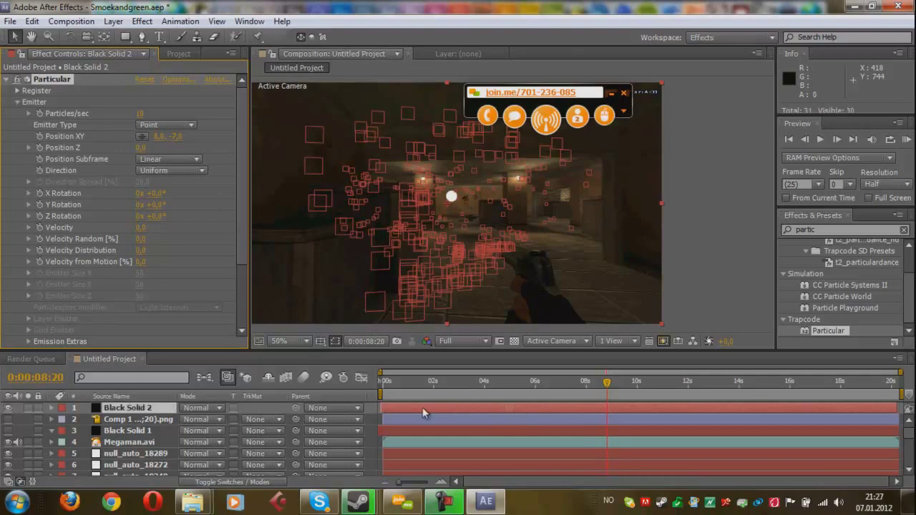
left_click_drag(422, 407, 304, 414)
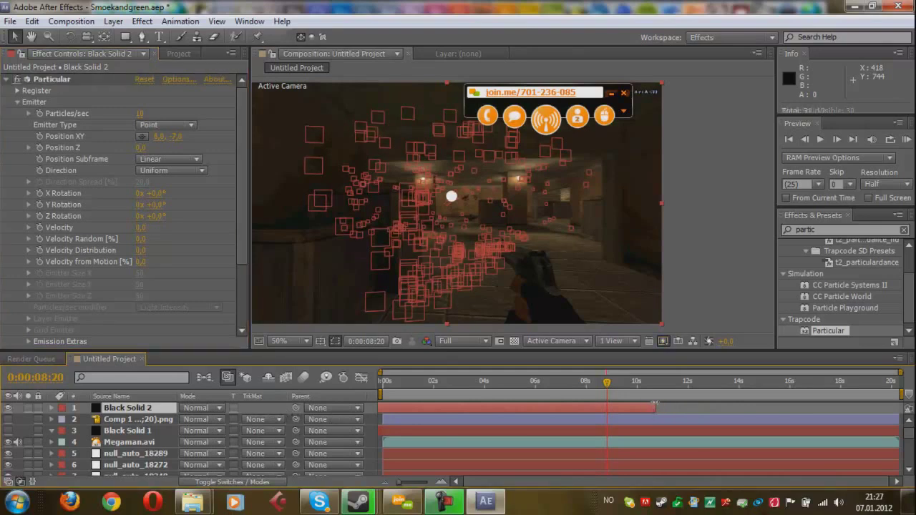
key("ctrl+z")
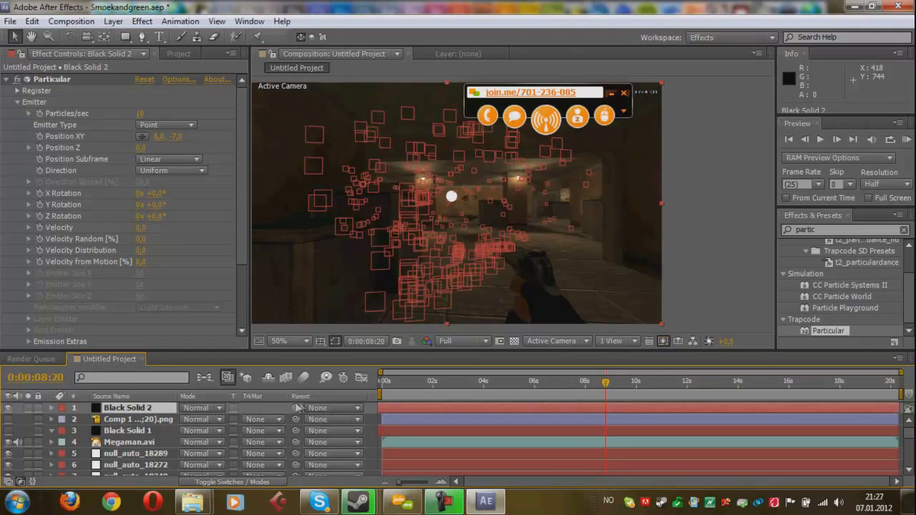
left_click(633, 382)
mouse_move(390, 390)
left_mouse_down()
mouse_move(381, 395)
mouse_move(601, 394)
left_mouse_up()
scroll(131, 236, "down", 3)
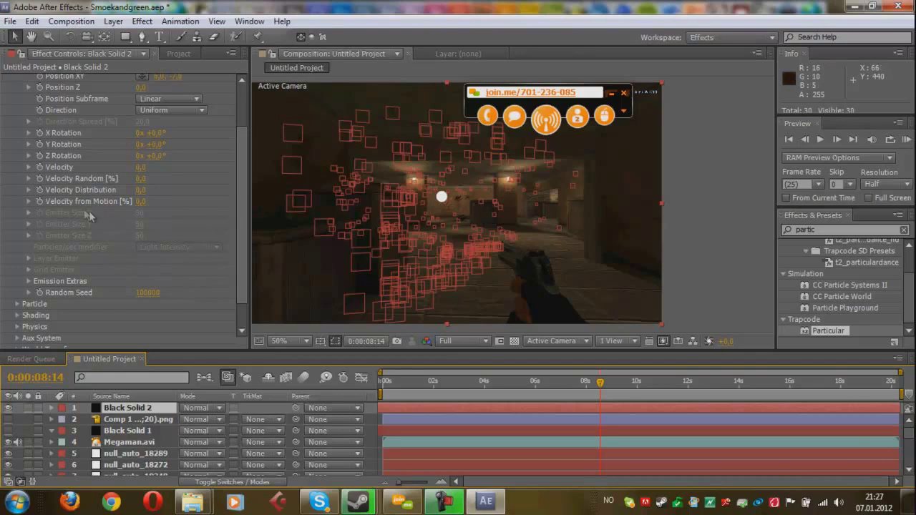
scroll(80, 236, "up", 2)
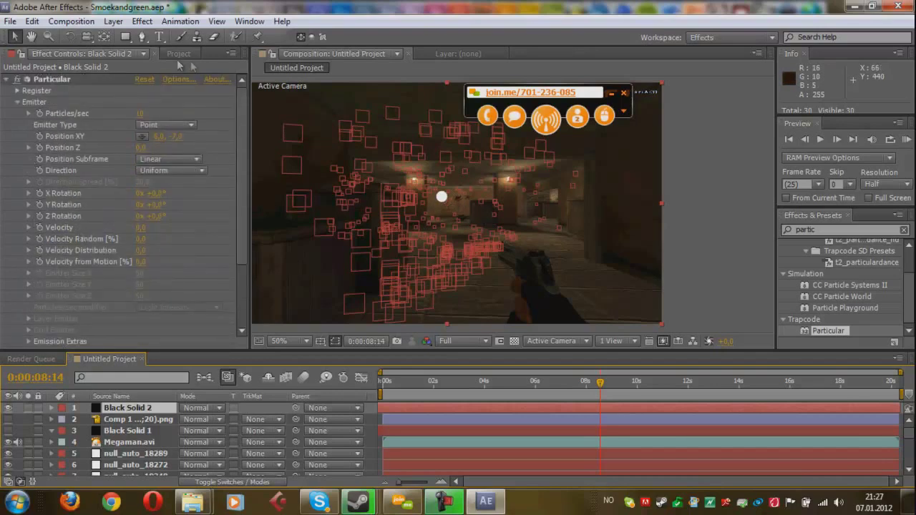
left_click(172, 54)
left_click(38, 186)
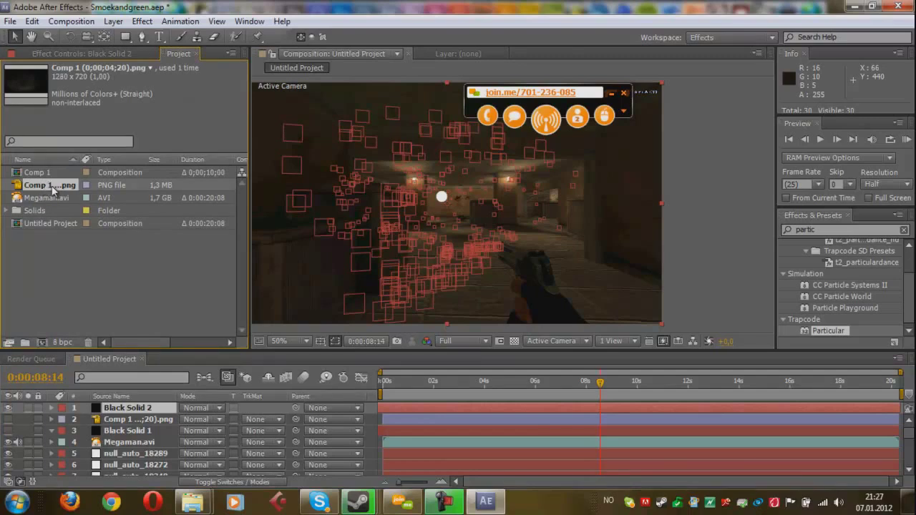
left_click(139, 419)
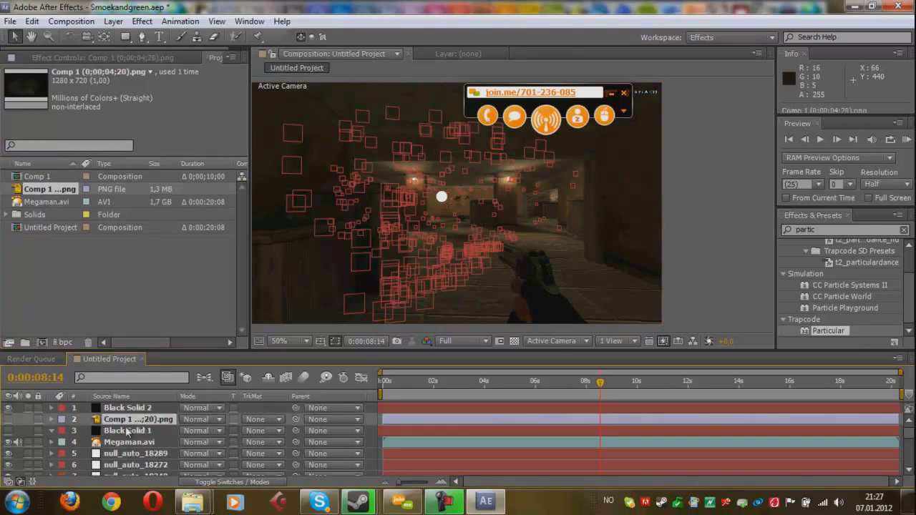
left_click(8, 419)
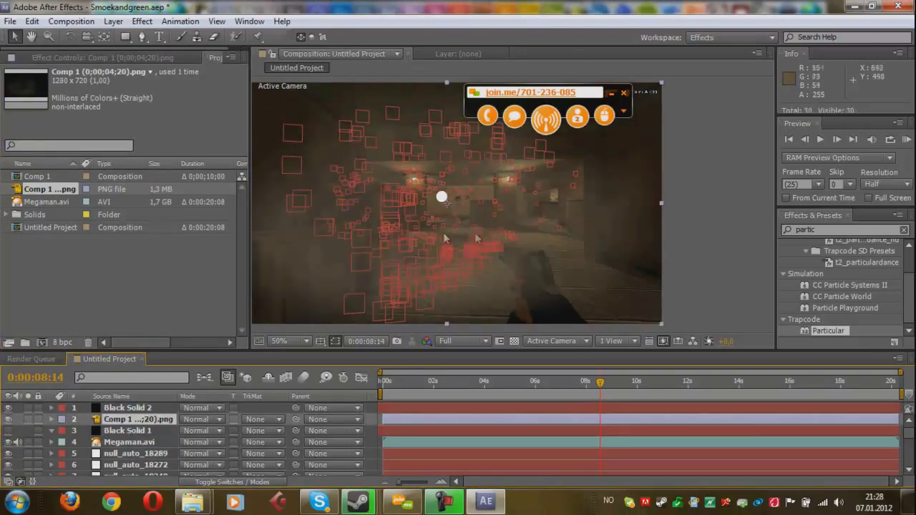
left_click_drag(476, 238, 540, 221)
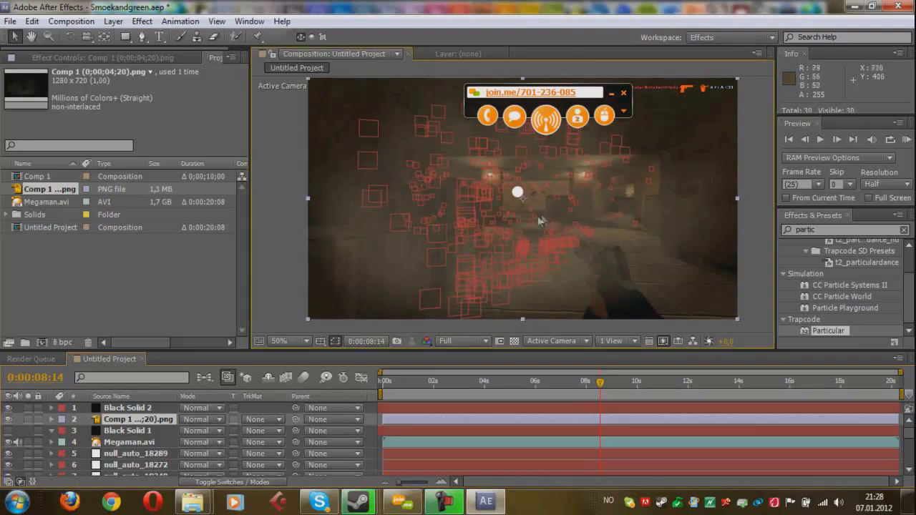
left_click(9, 420)
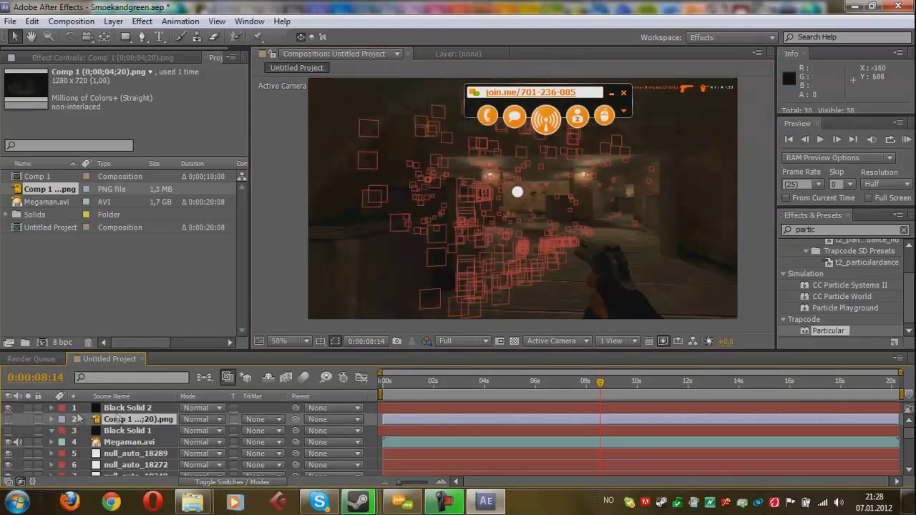
left_click(8, 421)
left_click(8, 422)
left_click(128, 408)
Set Particular's Particle Type to Sprite Colorize
left_click(72, 53)
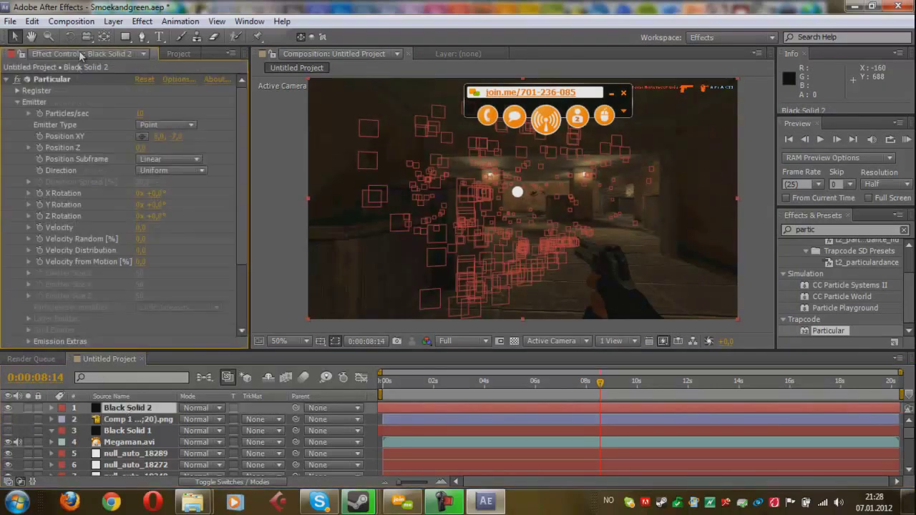
scroll(72, 179, "down", 5)
left_click(17, 274)
scroll(121, 192, "down", 5)
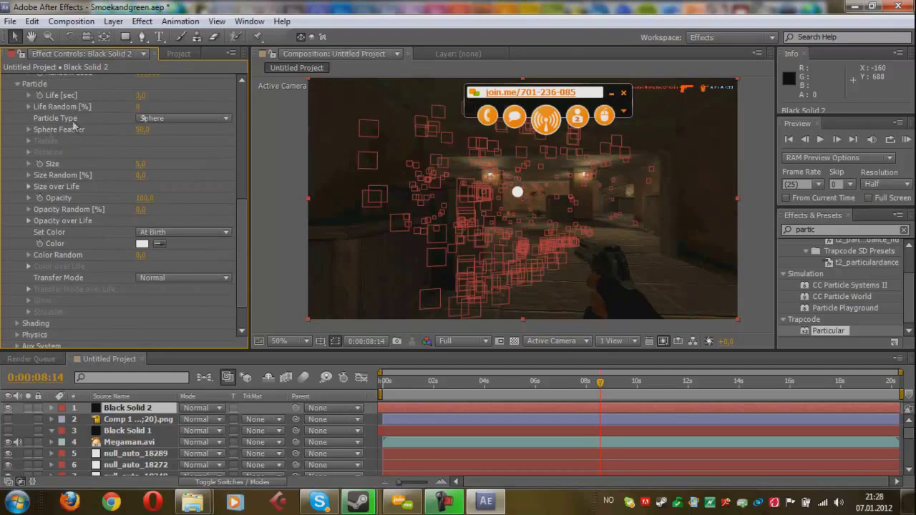
left_click(161, 117)
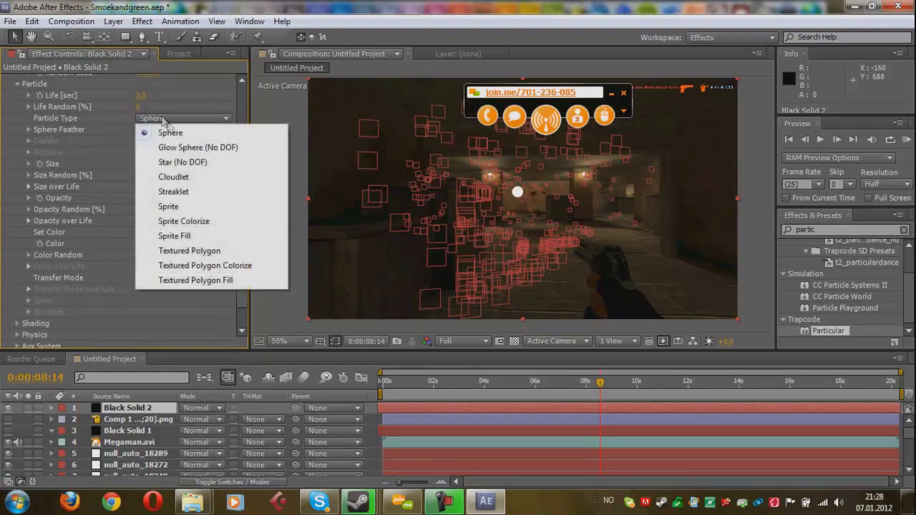
left_click(186, 222)
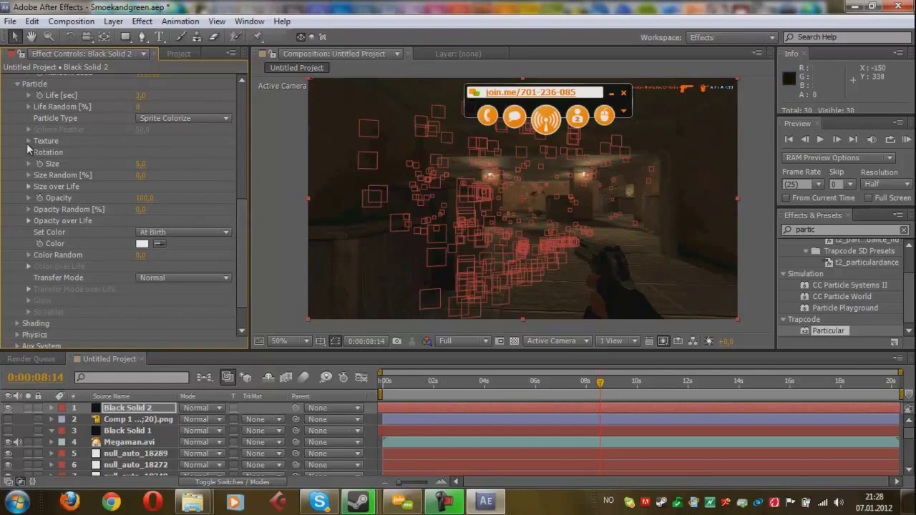
Use the Comp 1 png layer as the particle texture and accept the layer size warning
left_click(29, 141)
left_click(151, 152)
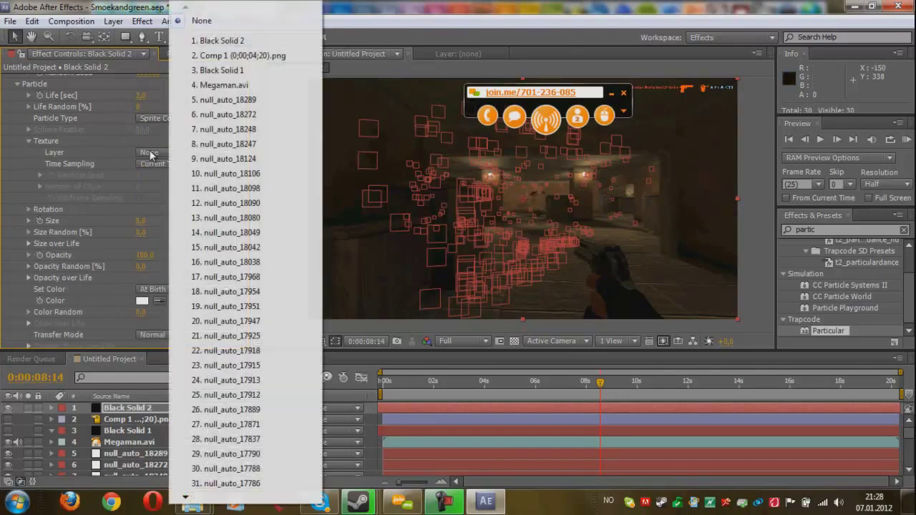
left_click(230, 56)
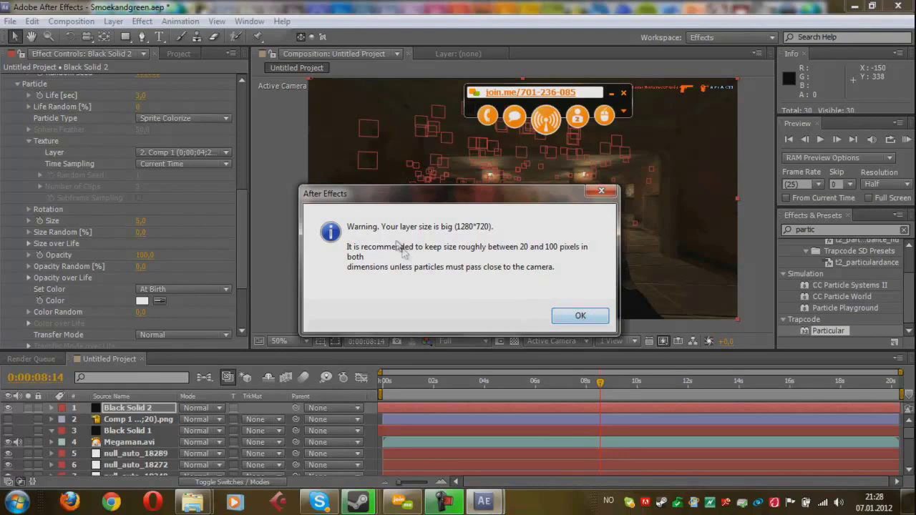
left_click(578, 317)
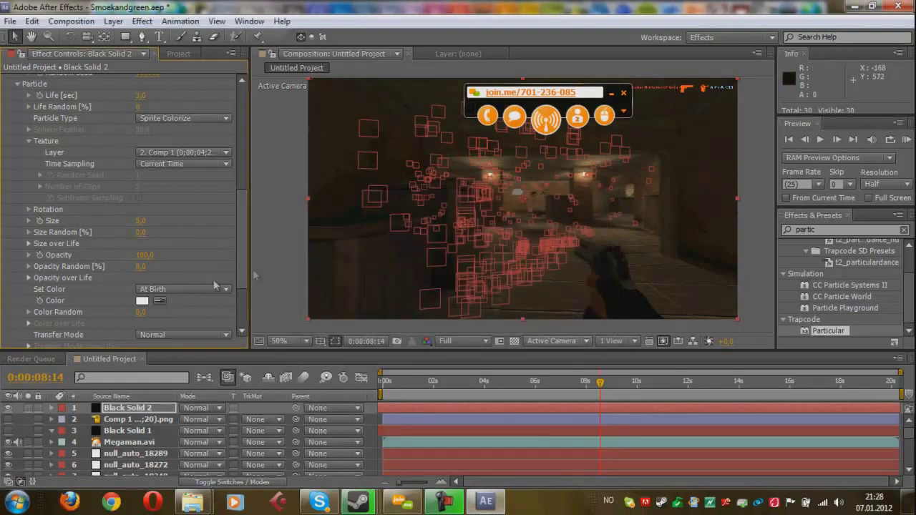
scroll(155, 159, "up", 3)
scroll(154, 159, "down", 4)
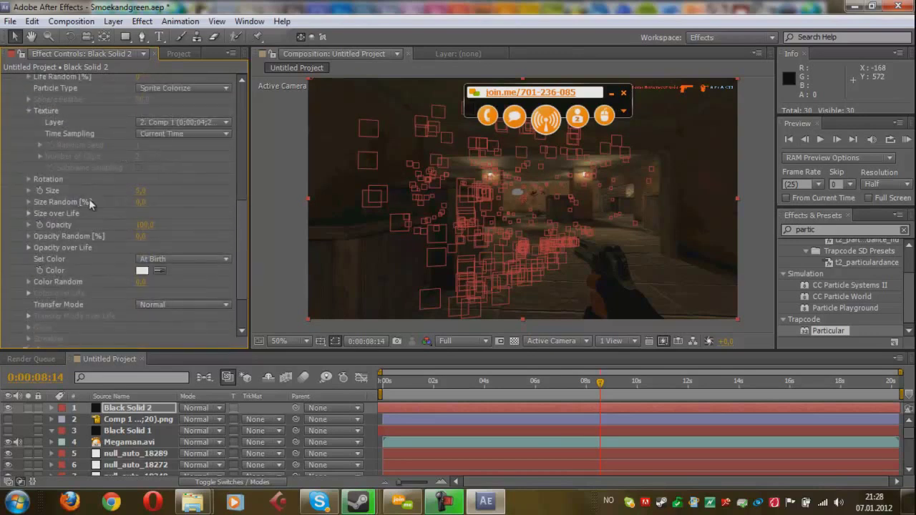
Make the emitter a Box sized 100 × 50 × 200
left_click_drag(241, 216, 241, 103)
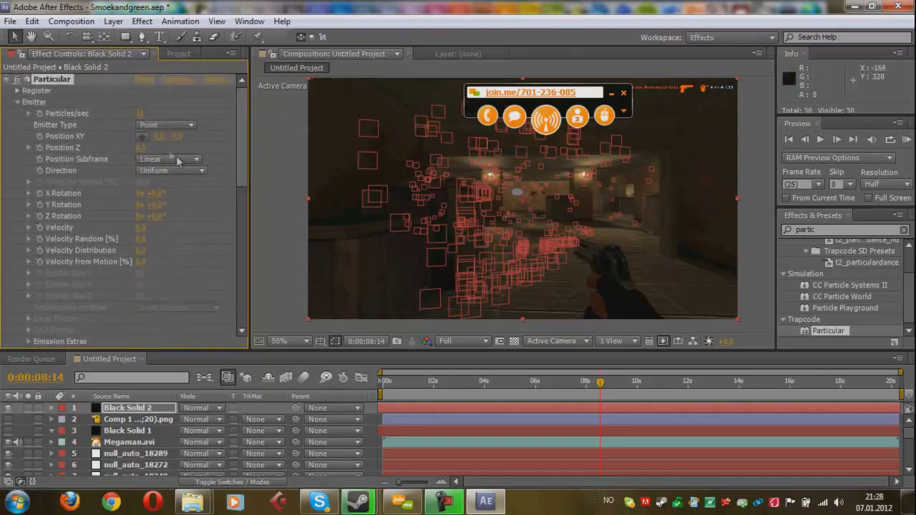
left_click(157, 127)
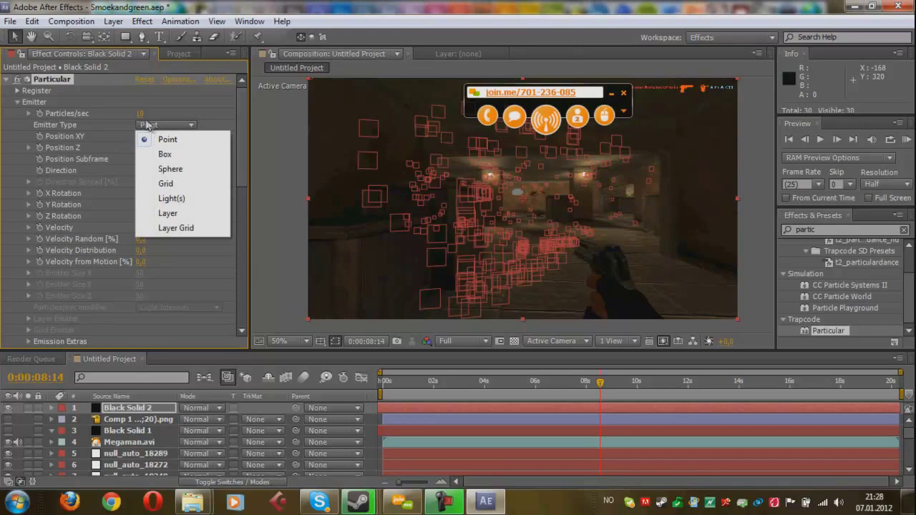
left_click(180, 154)
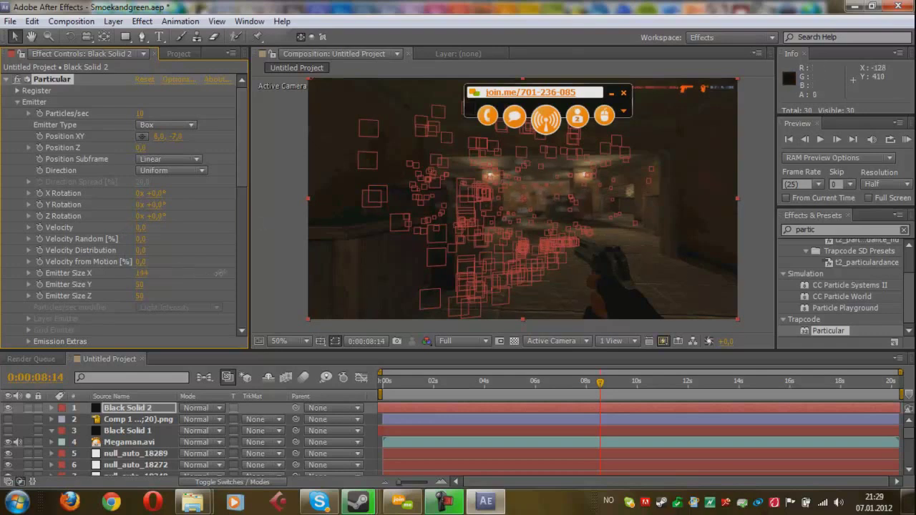
left_click_drag(140, 273, 207, 270)
left_click(146, 274)
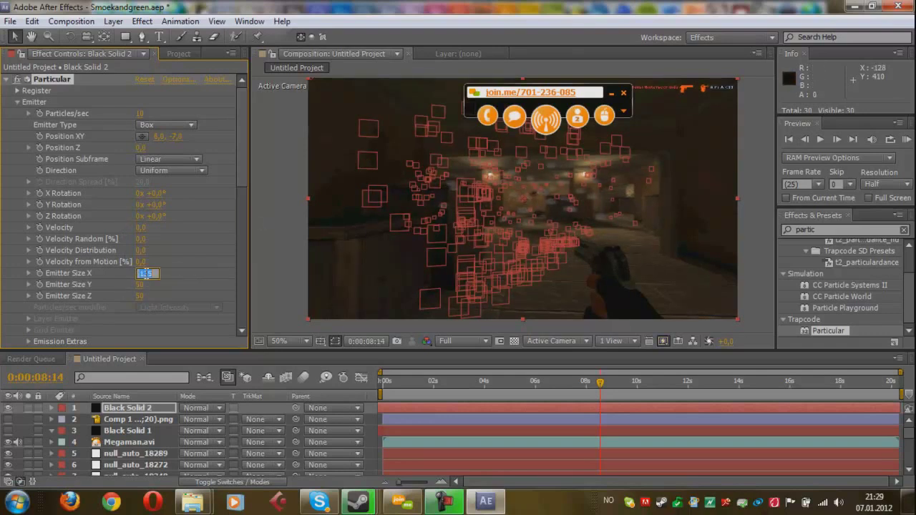
type("100")
key("Return")
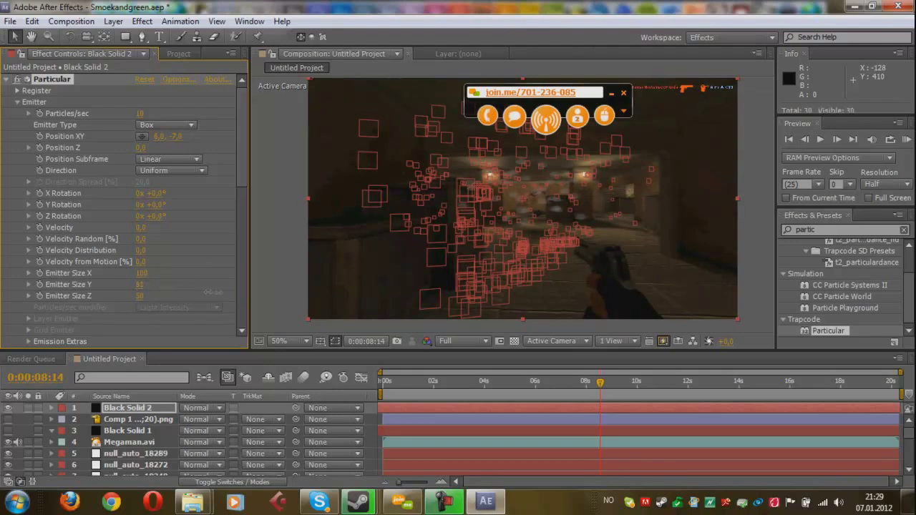
left_click_drag(211, 292, 144, 290)
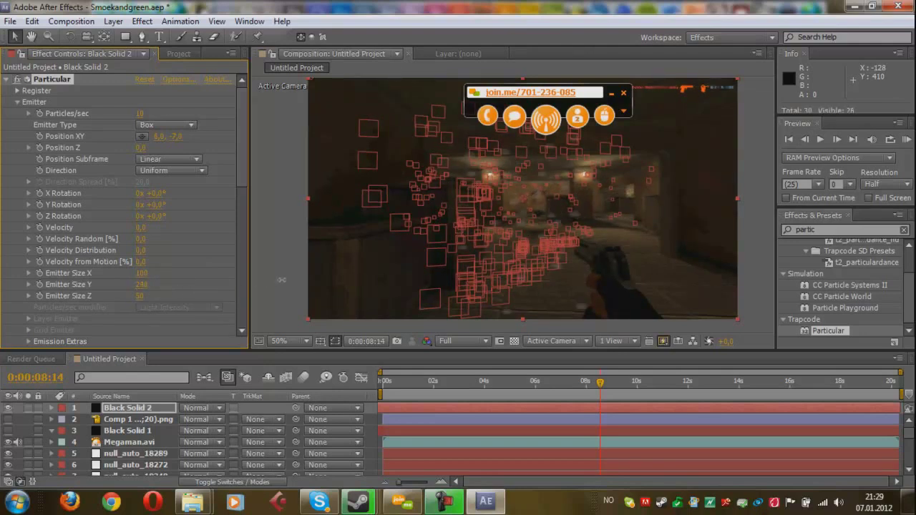
left_click(143, 285)
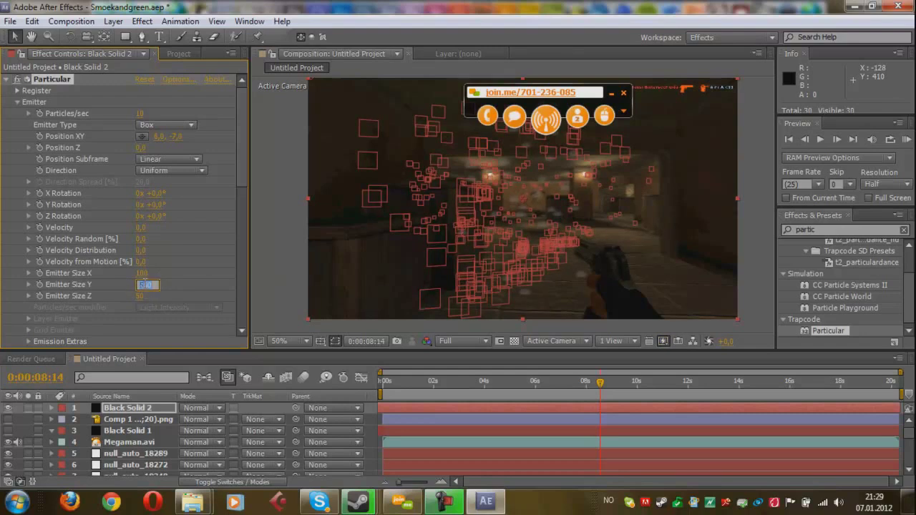
key("Tab")
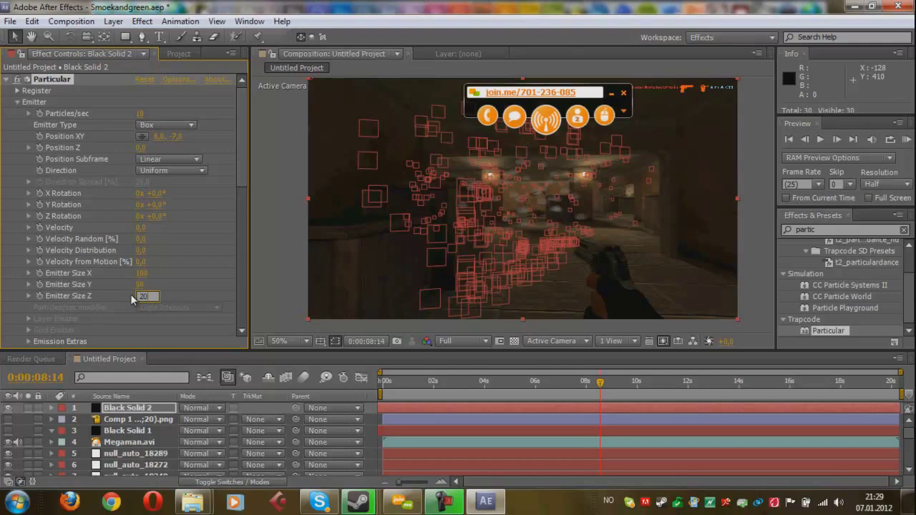
key("Return")
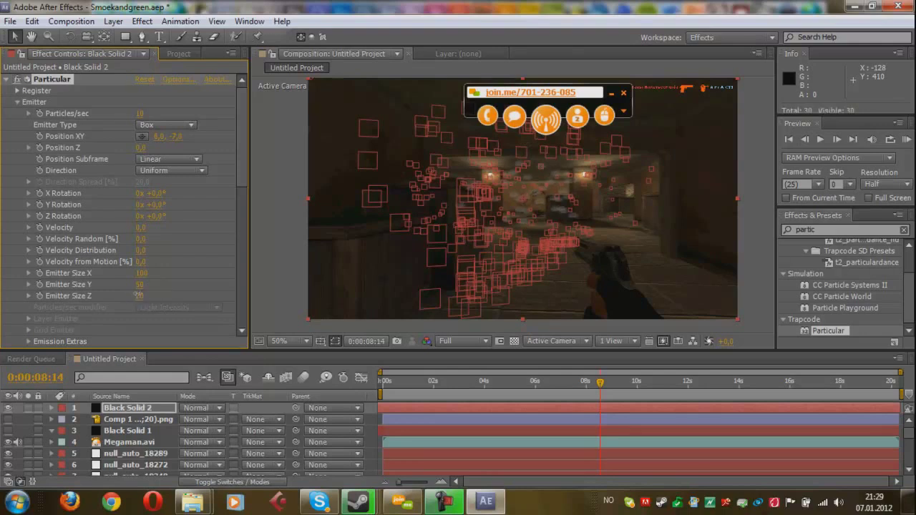
left_click(138, 296)
key("Return")
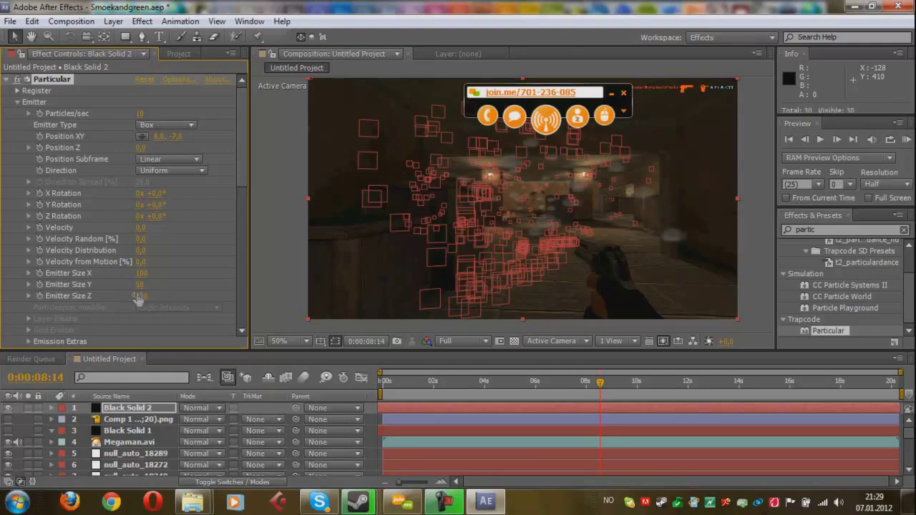
From the Top view, lower the emitter's Y position to -7, then return to Active Camera
left_click(558, 341)
left_click(553, 216)
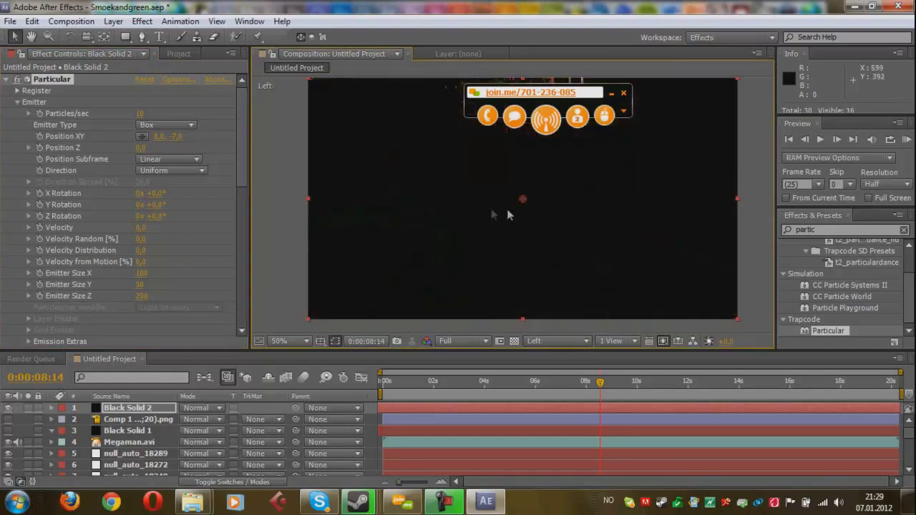
left_click_drag(558, 179, 555, 316)
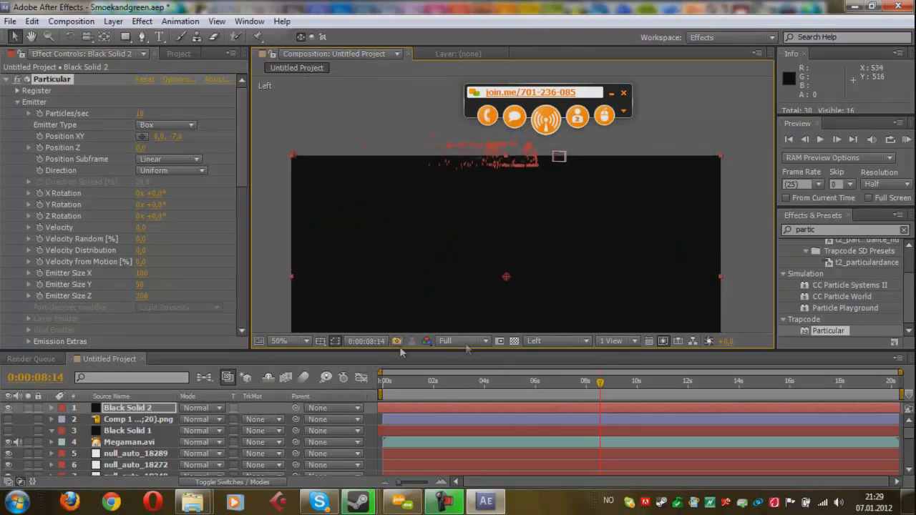
left_click(555, 341)
left_click(538, 236)
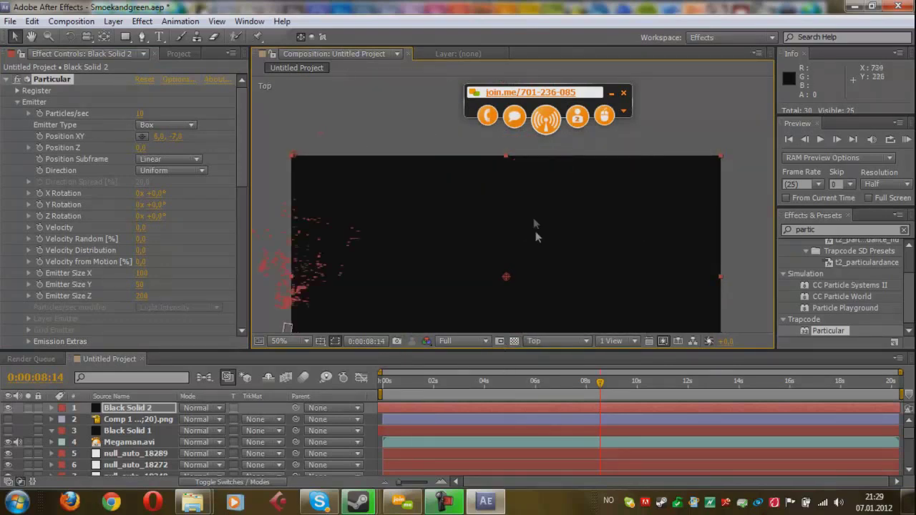
left_click_drag(538, 236, 646, 174)
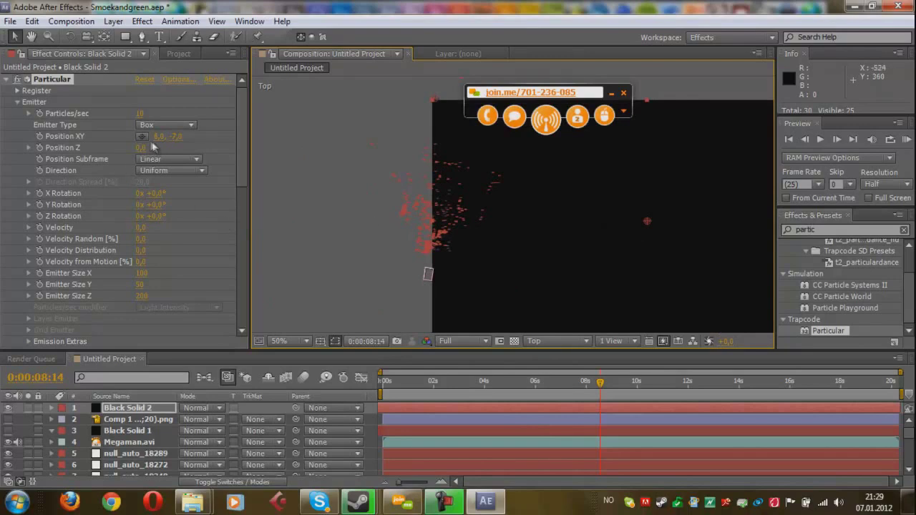
left_click_drag(177, 139, 140, 148)
left_click(563, 340)
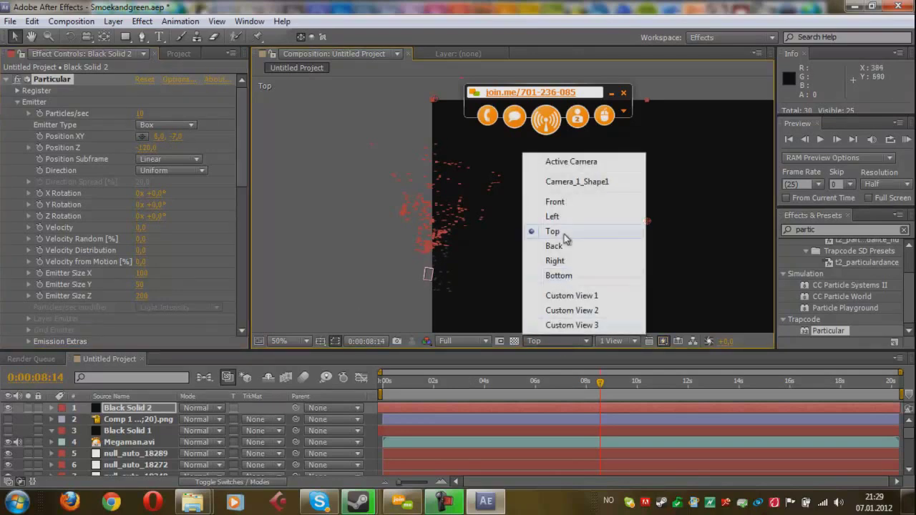
left_click(566, 163)
left_click_drag(517, 180, 453, 224)
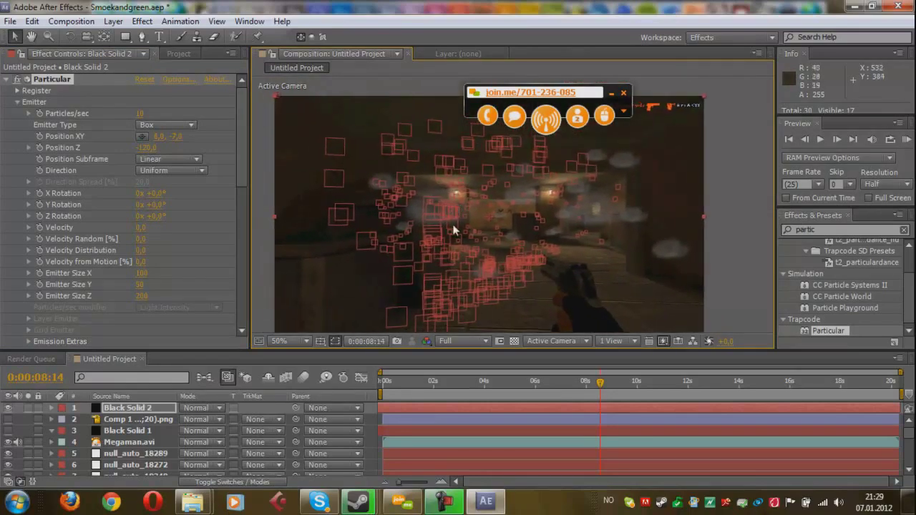
Set particle Size to 20 with Size Random at 100%
scroll(169, 240, "down", 4)
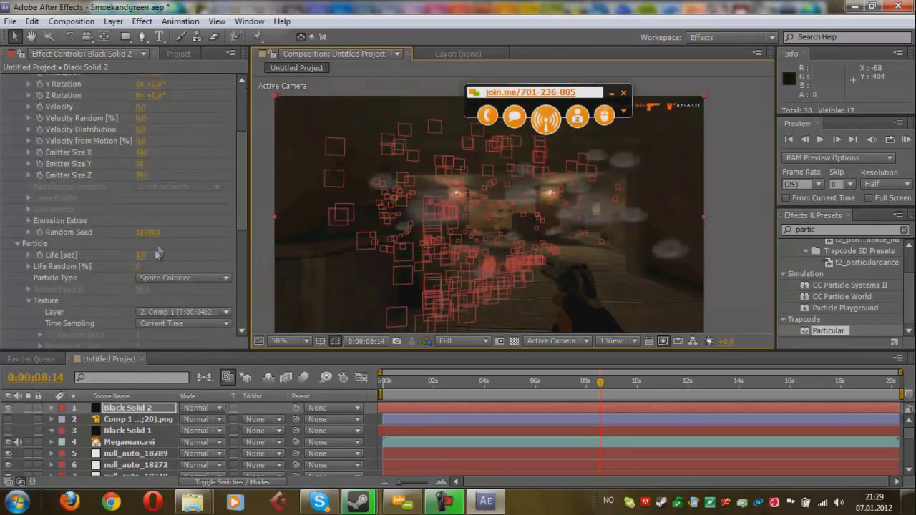
scroll(106, 248, "down", 6)
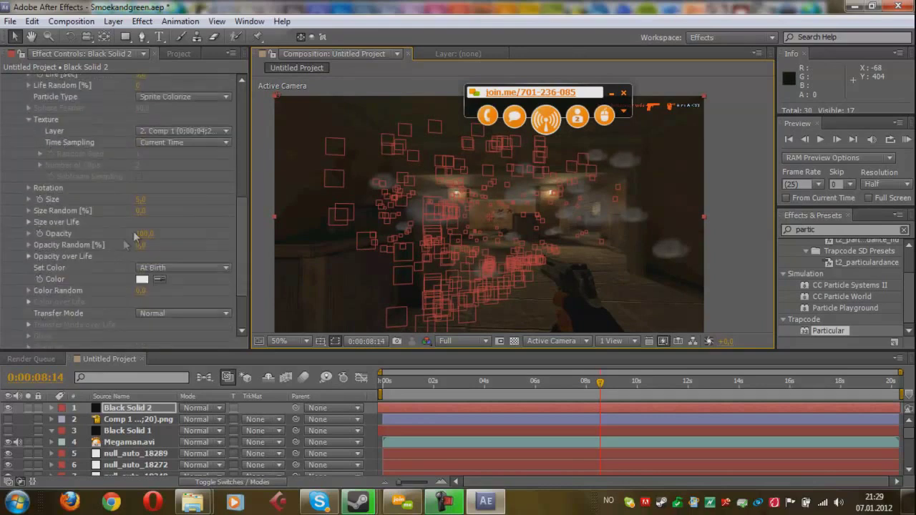
left_click(141, 199)
type("5")
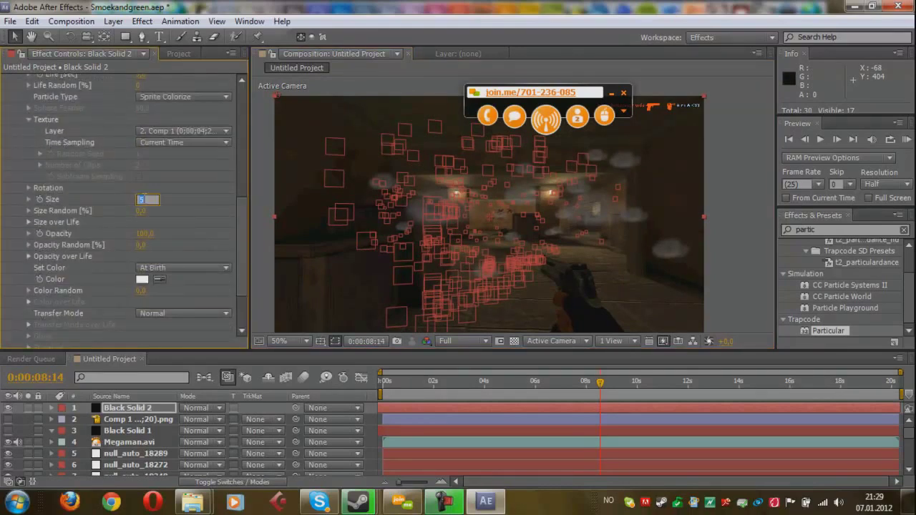
key("Return")
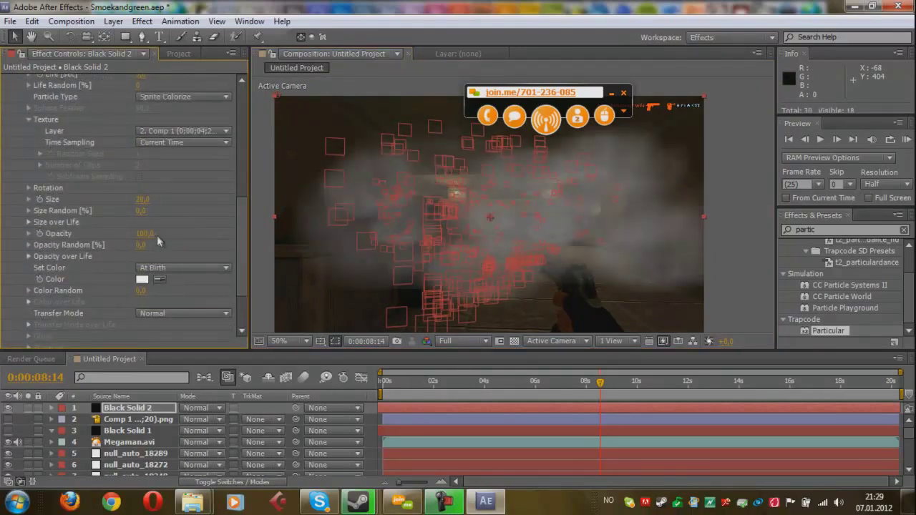
left_click(143, 199)
type("15")
key("Return")
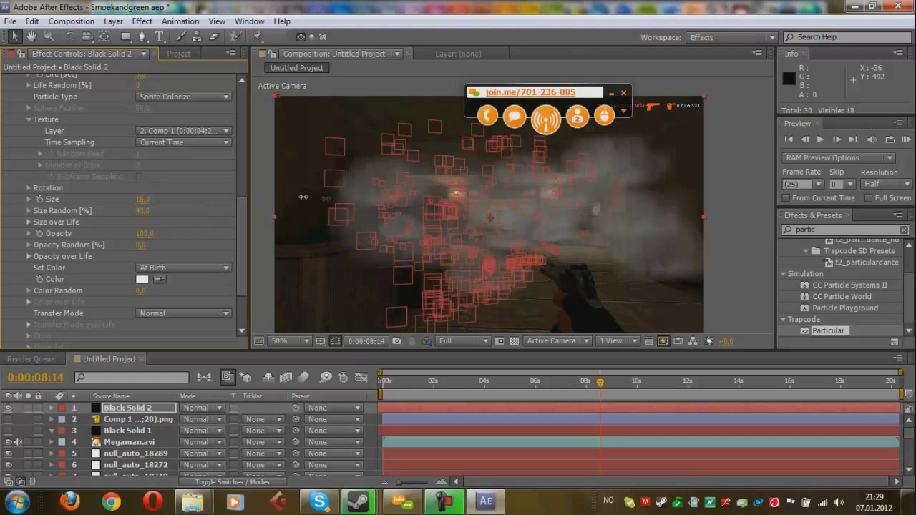
left_click_drag(304, 197, 349, 199)
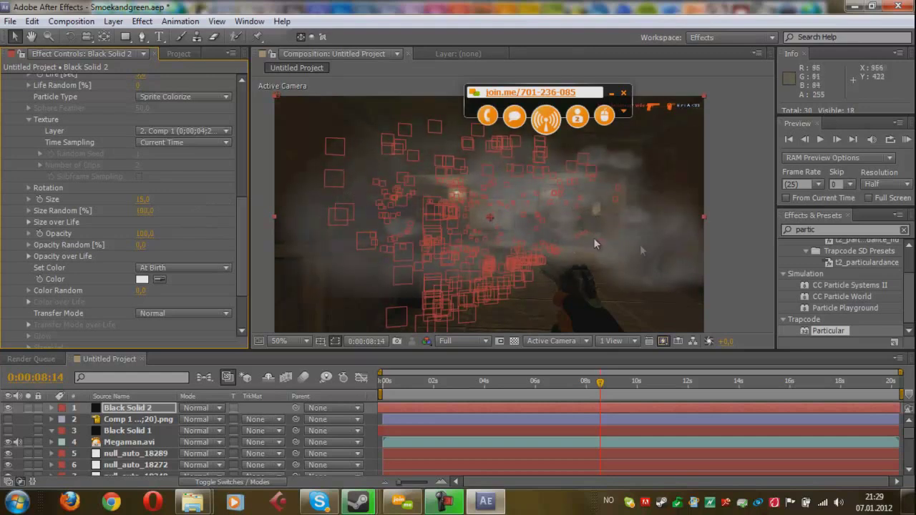
left_click(143, 199)
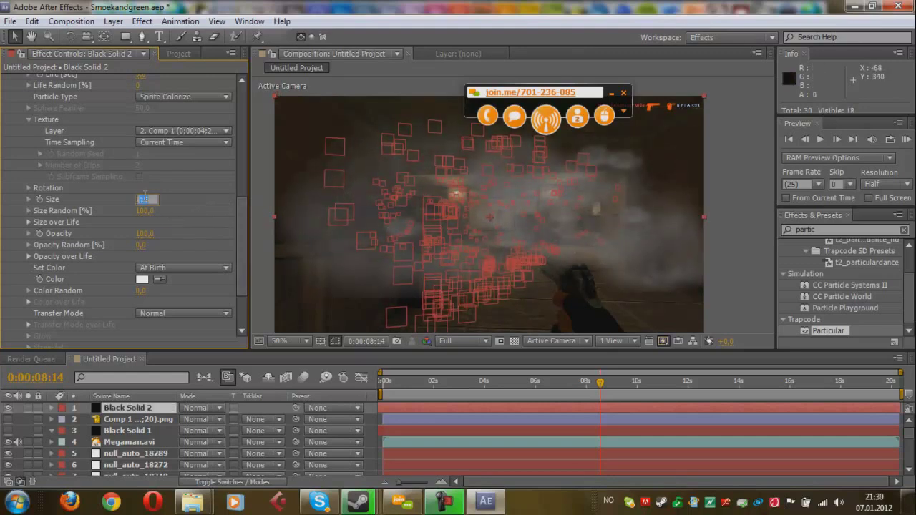
type("20")
key("Return")
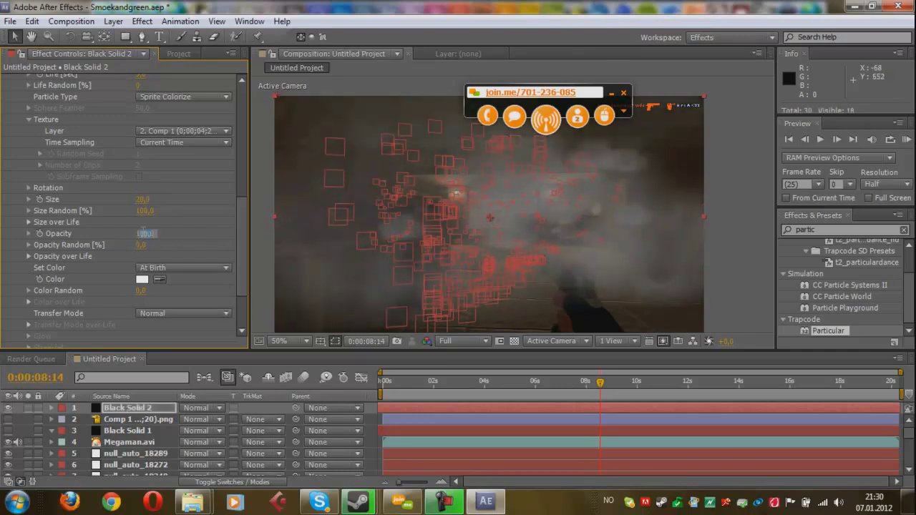
Lower the particle Opacity to 70 and step forward one frame
left_click(145, 233)
type("7")
key("Return")
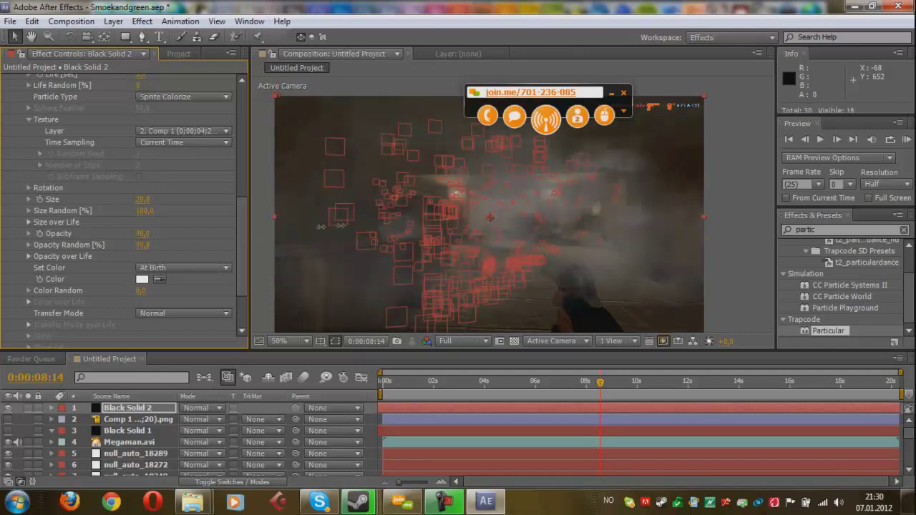
left_click(602, 385)
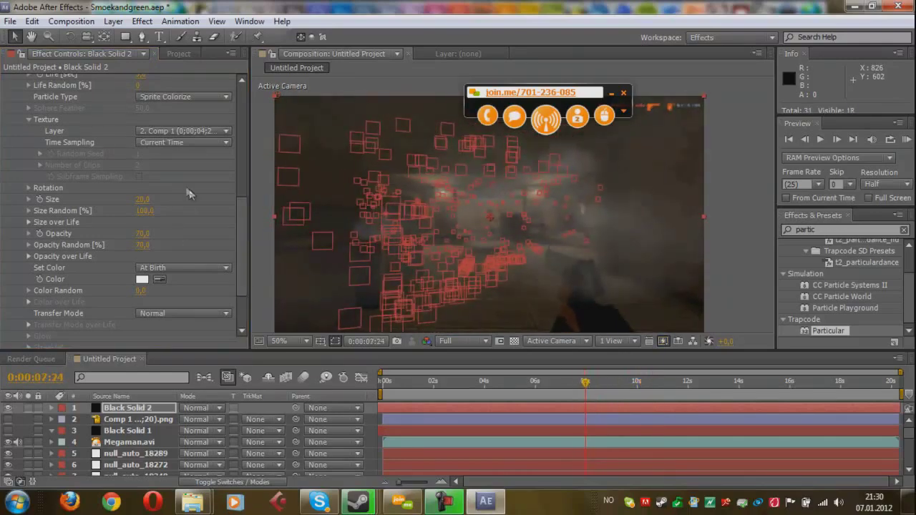
Set the particle colour to a pale peach (FFCB93)
scroll(194, 205, "up", 4)
scroll(195, 205, "down", 6)
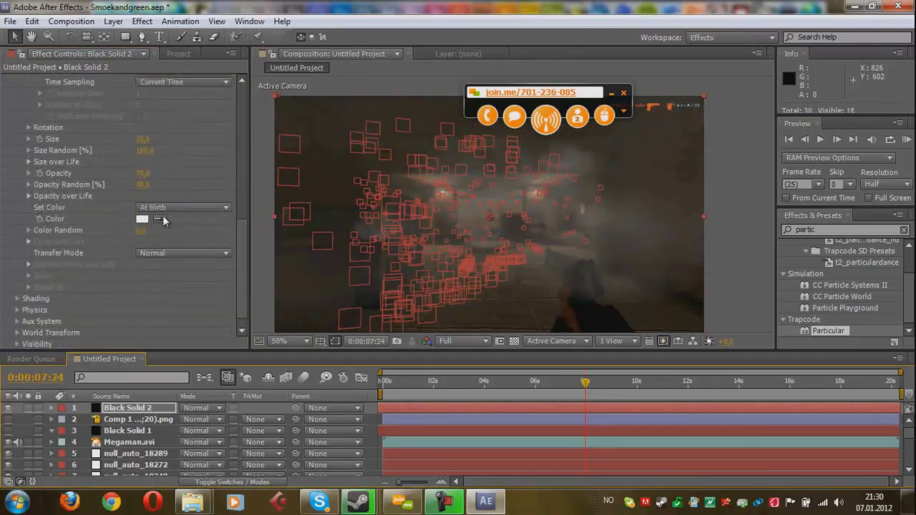
left_click(142, 219)
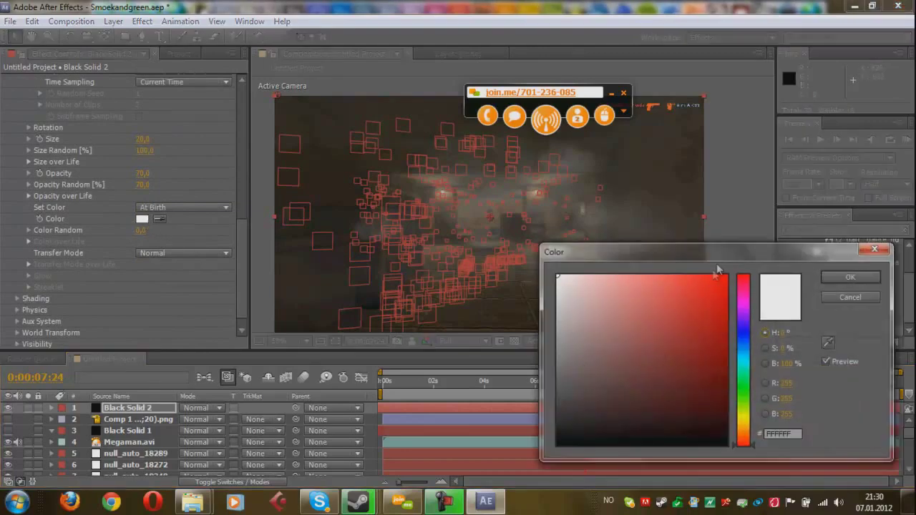
left_click_drag(717, 263, 762, 285)
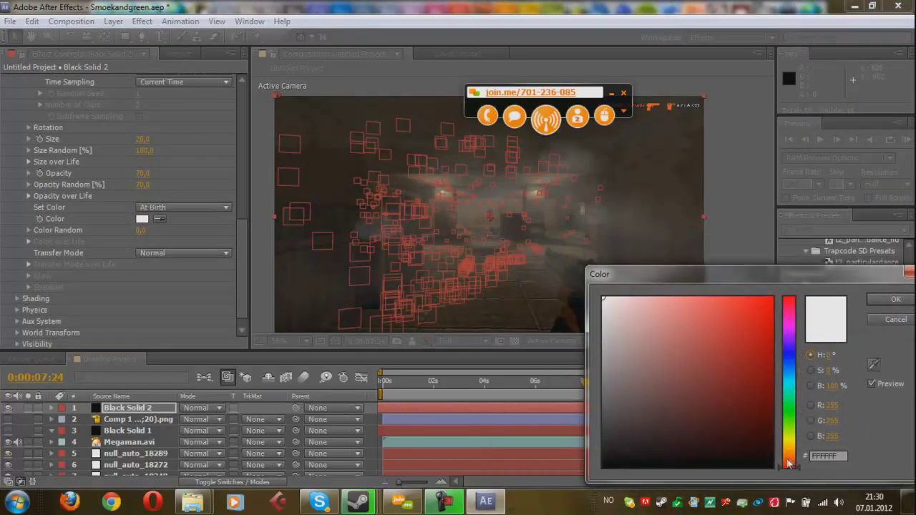
left_click_drag(787, 464, 788, 454)
left_click_drag(660, 319, 669, 287)
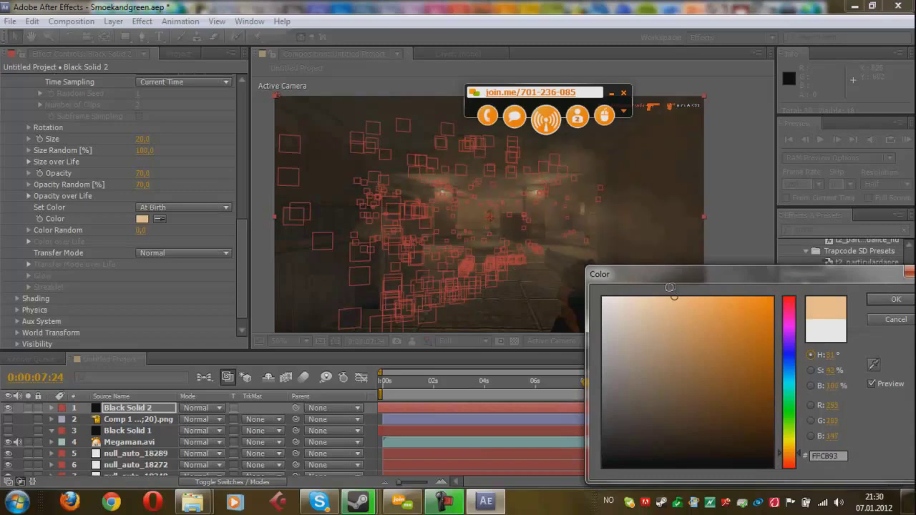
left_click(895, 299)
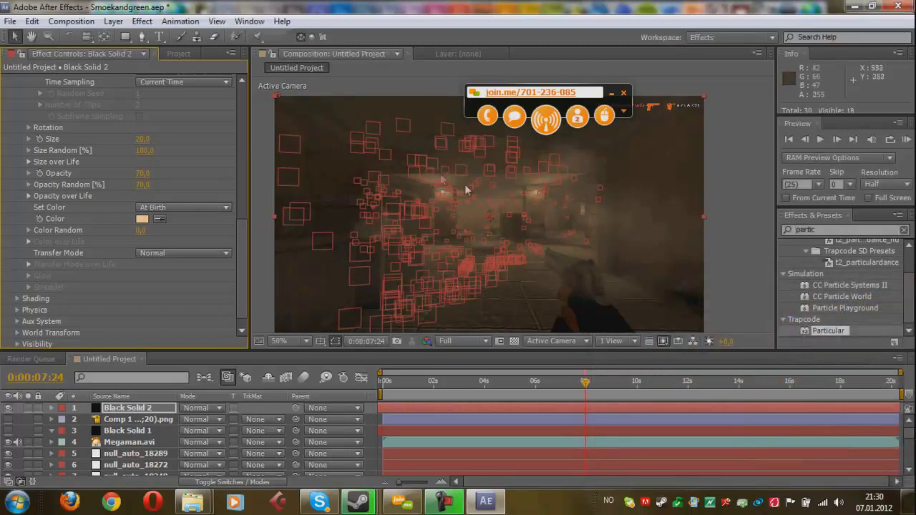
Set Color Random to 10 and keep the Transfer Mode at Normal
left_click(138, 231)
type("1")
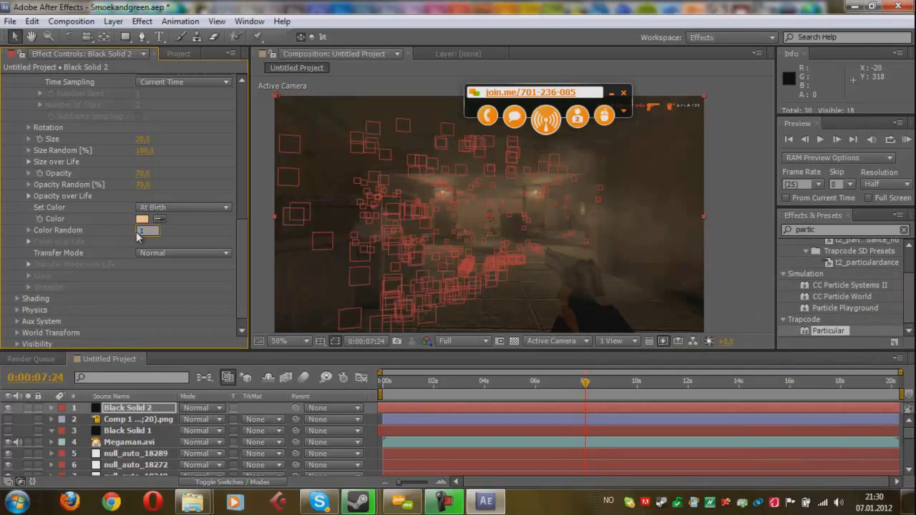
type("0")
key("Return")
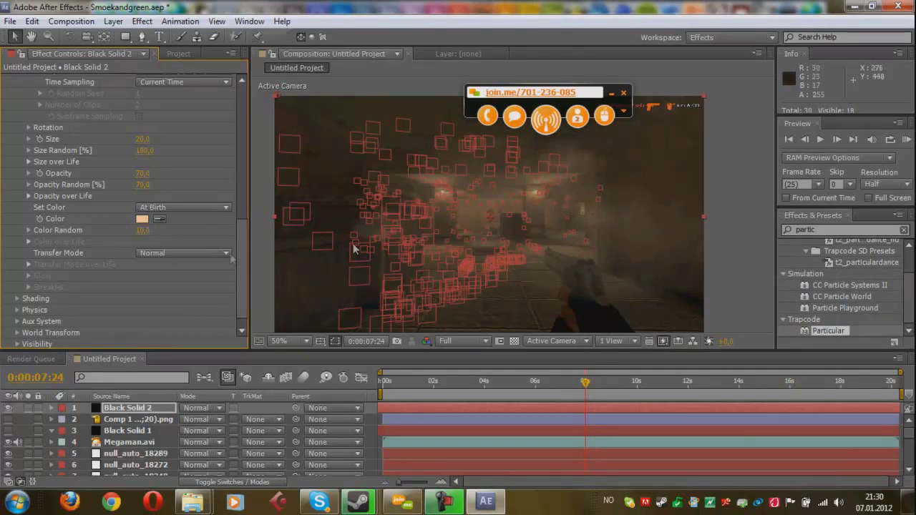
left_click(151, 252)
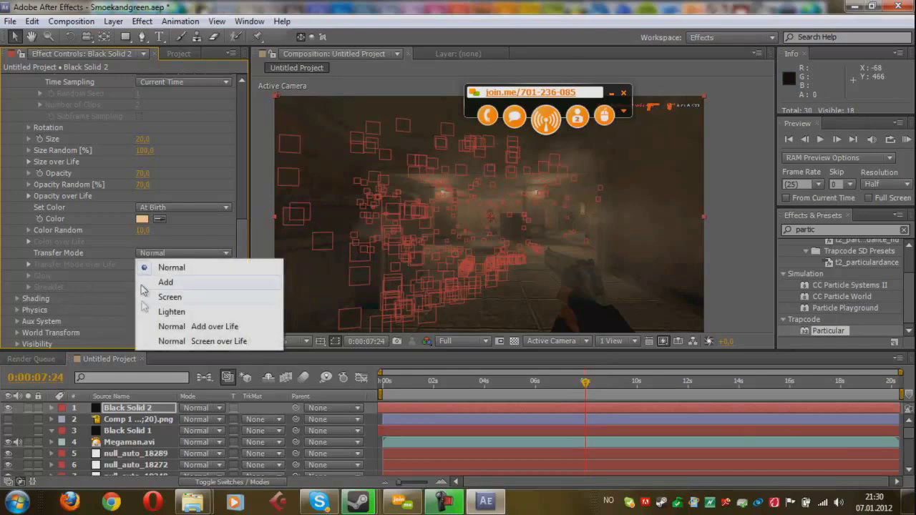
left_click(170, 240)
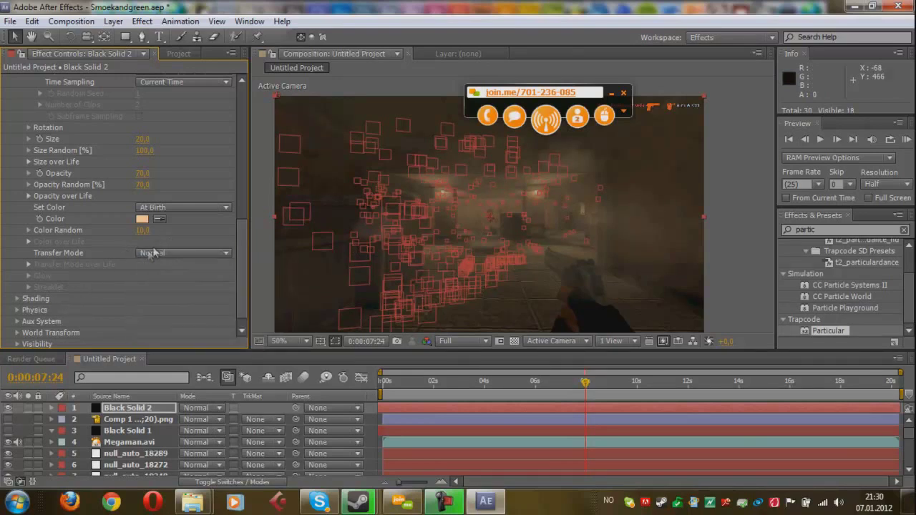
scroll(161, 182, "up", 5)
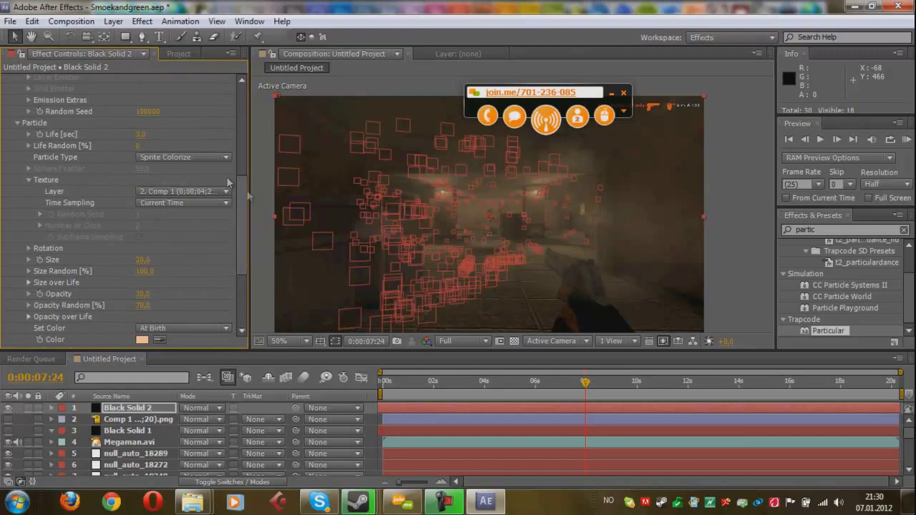
scroll(127, 212, "up", 5)
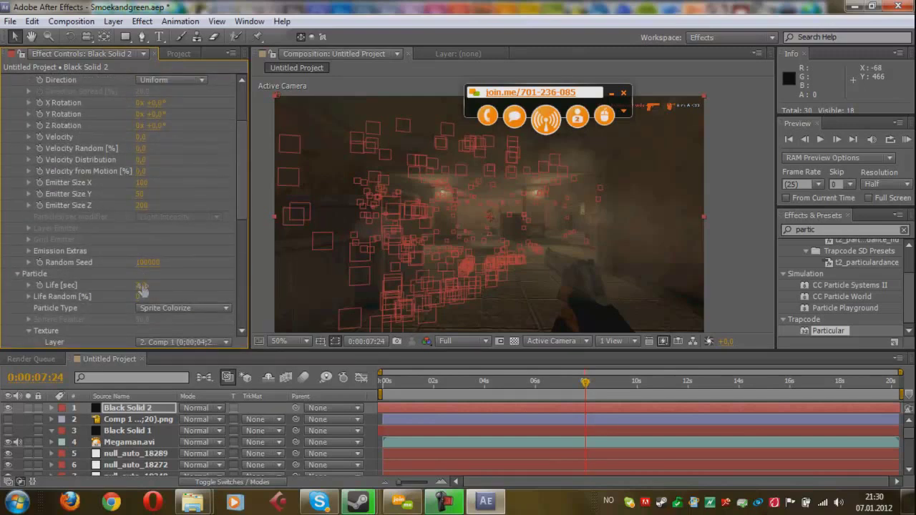
Set the particle Life to 10 seconds
left_click(141, 285)
type("10")
key("Return")
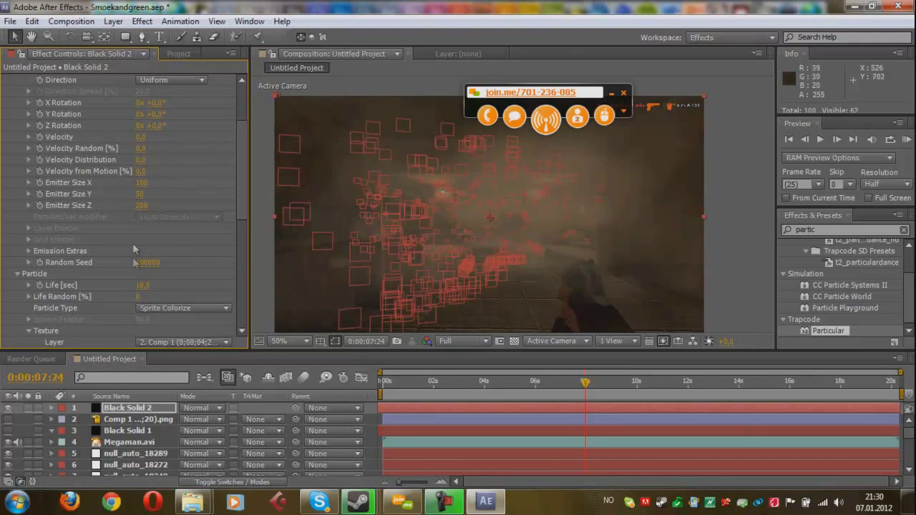
scroll(135, 249, "up", 3)
Set the emitter to 8 particles per second and scrub nearby frames to preview
left_click(139, 113)
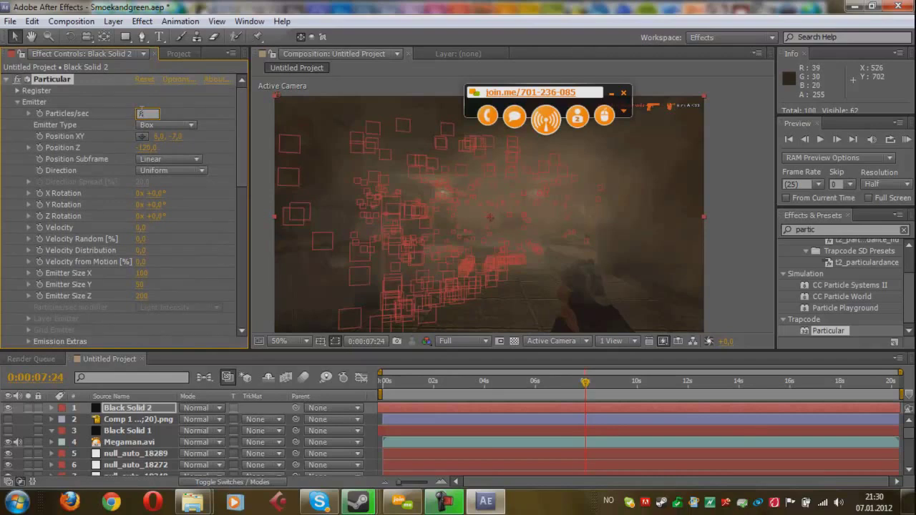
type("8")
key("Return")
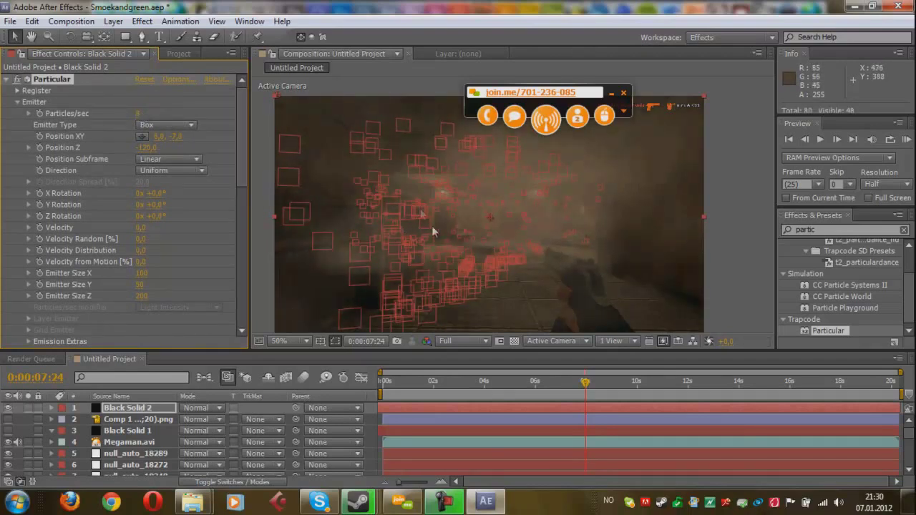
left_click_drag(585, 381, 565, 389)
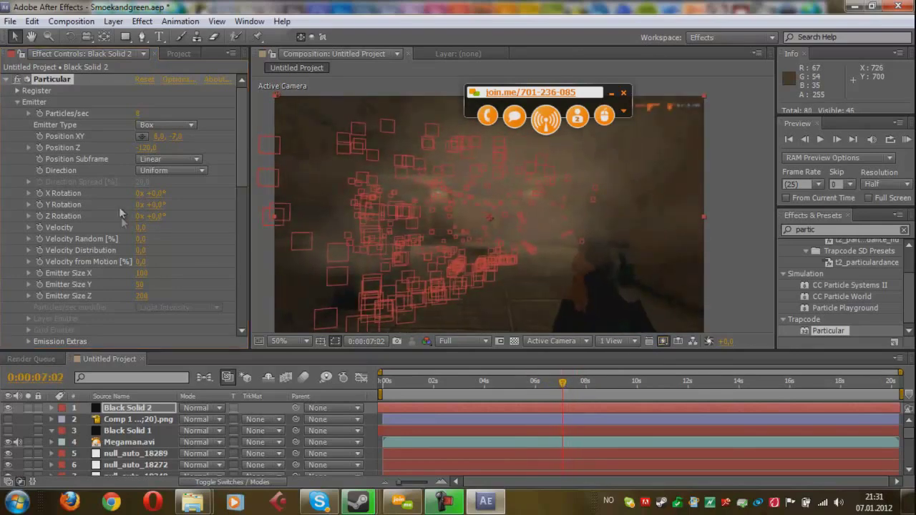
Apply the fade-in/fade-out preset to Opacity over Life
scroll(119, 207, "down", 5)
scroll(120, 255, "down", 5)
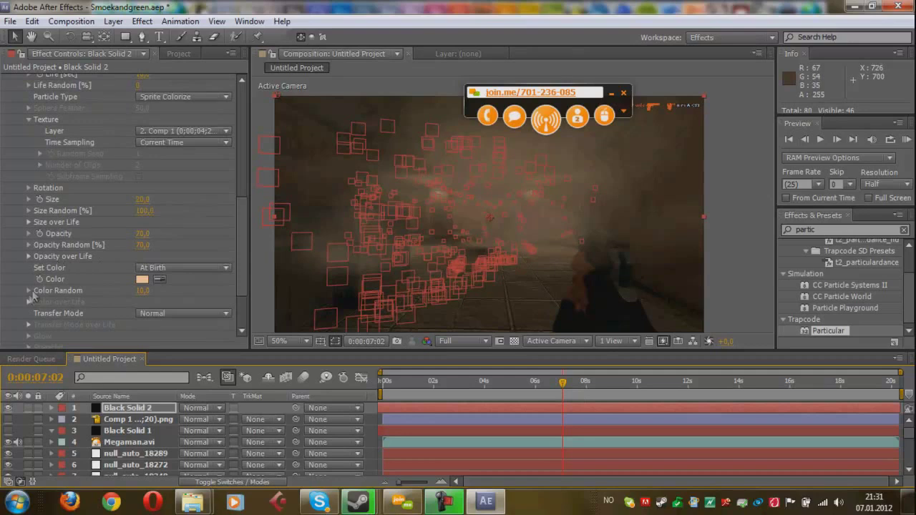
left_click(27, 256)
left_click(26, 256)
left_click(27, 256)
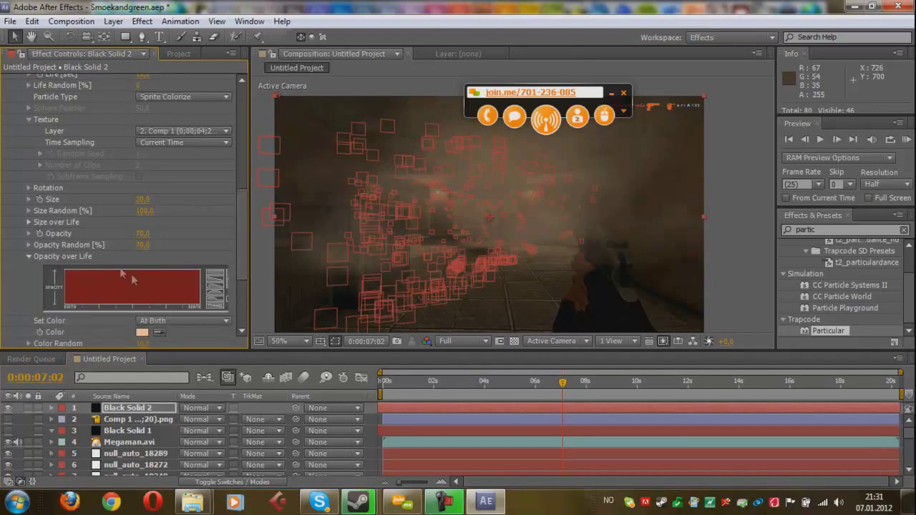
left_click(215, 296)
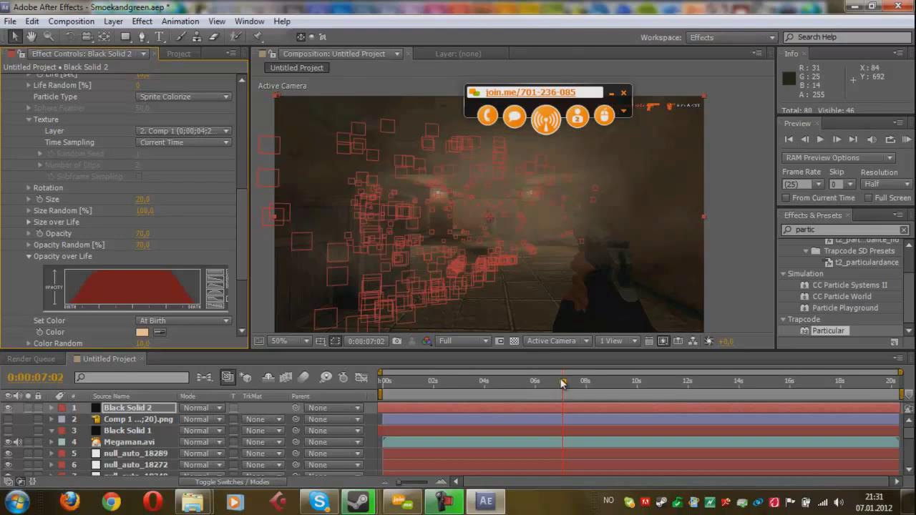
Play the composition from 0:00:04:08 to check the smoke
left_click_drag(562, 384, 480, 386)
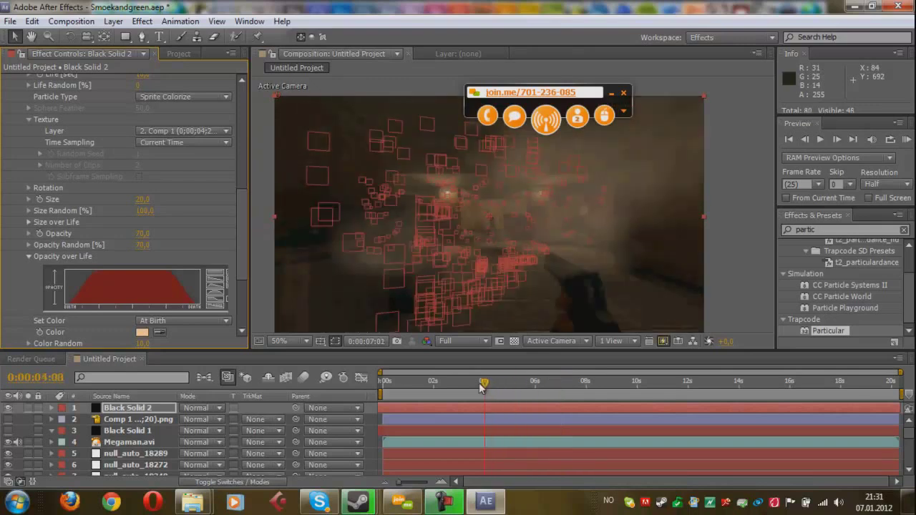
key("space")
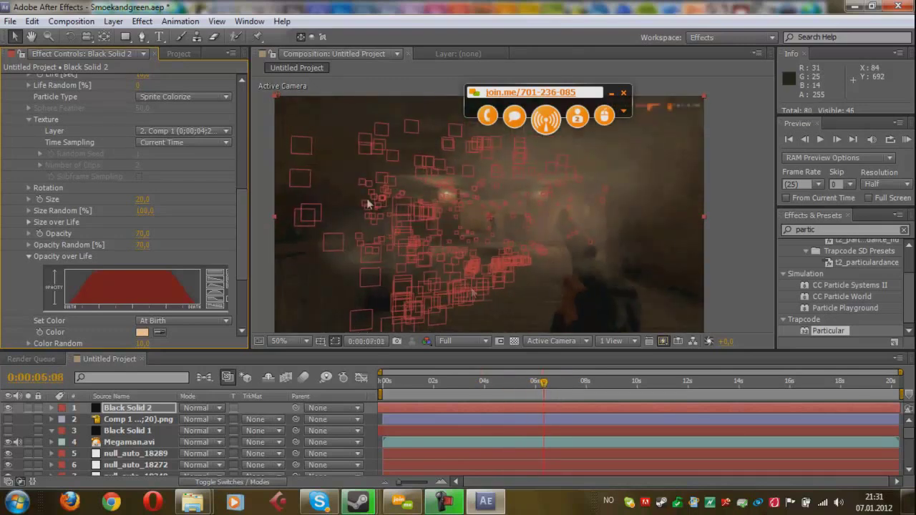
mouse_move(237, 230)
left_mouse_down()
mouse_move(235, 126)
mouse_move(223, 236)
left_mouse_up()
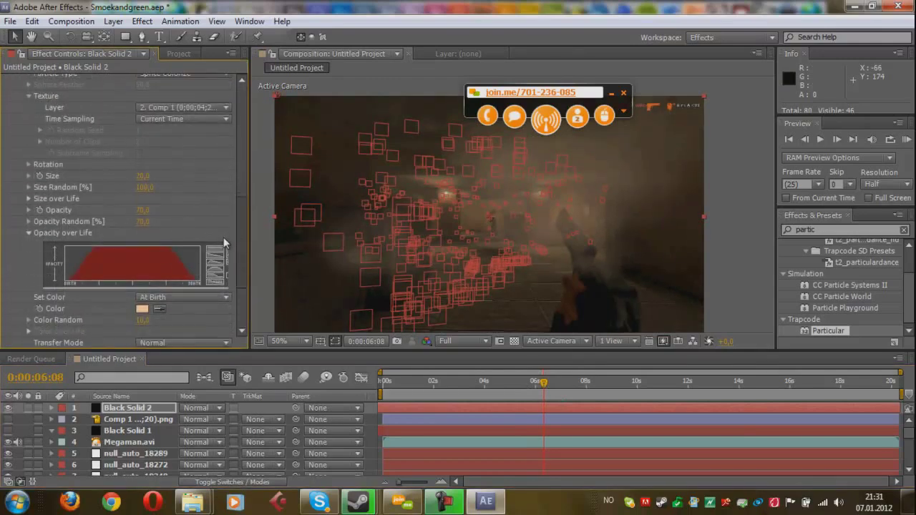
scroll(107, 230, "down", 3)
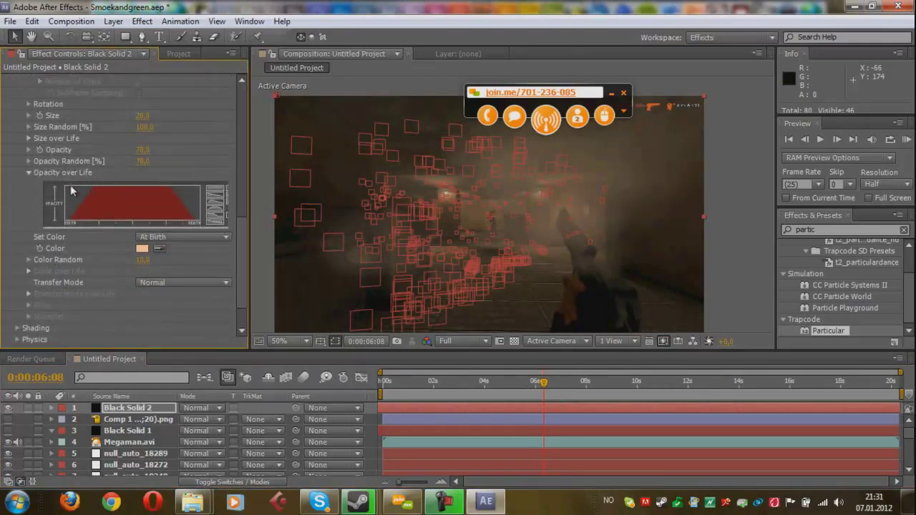
scroll(57, 229, "down", 3)
scroll(38, 269, "up", 2)
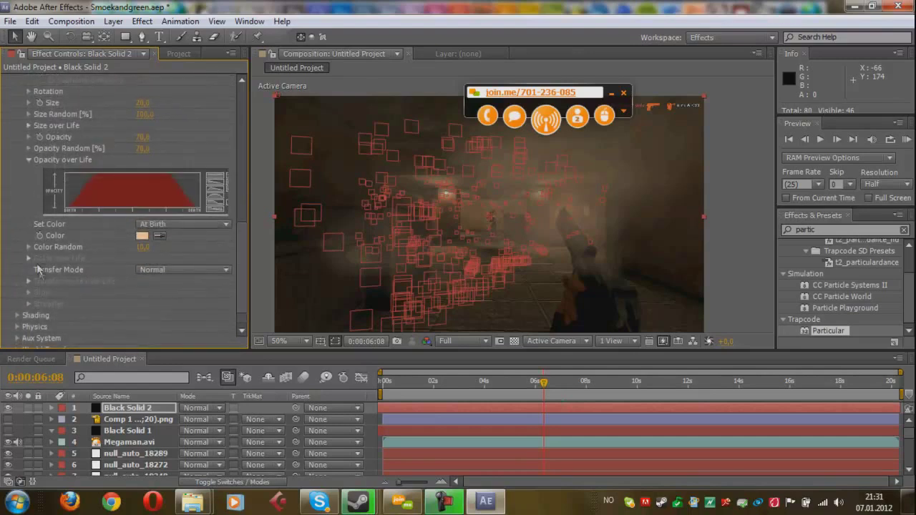
scroll(38, 269, "down", 2)
In the Visibility settings, set Far Vanish to 20000
left_click(17, 342)
scroll(57, 300, "down", 4)
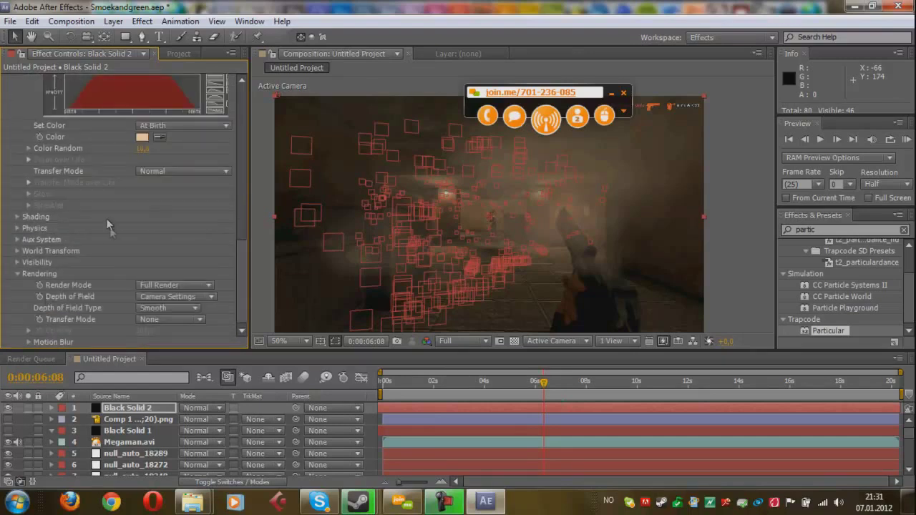
left_click(17, 275)
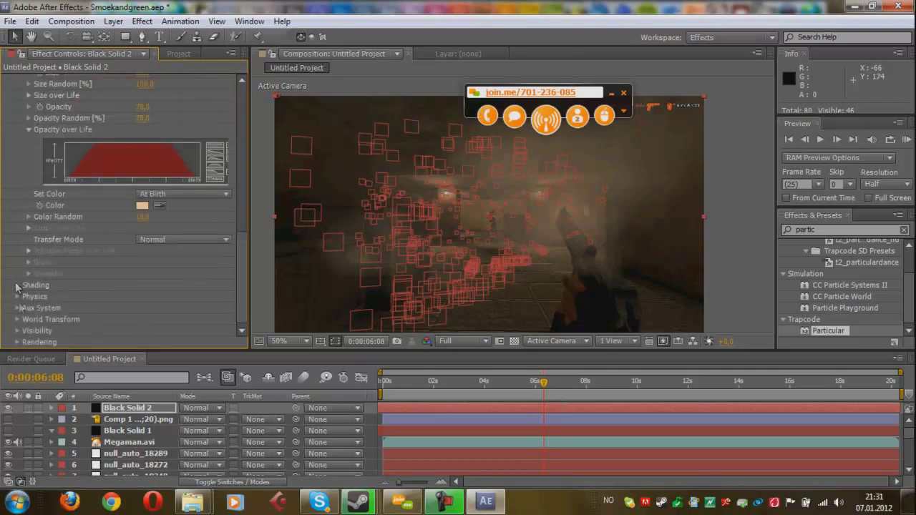
left_click(18, 331)
scroll(71, 287, "down", 5)
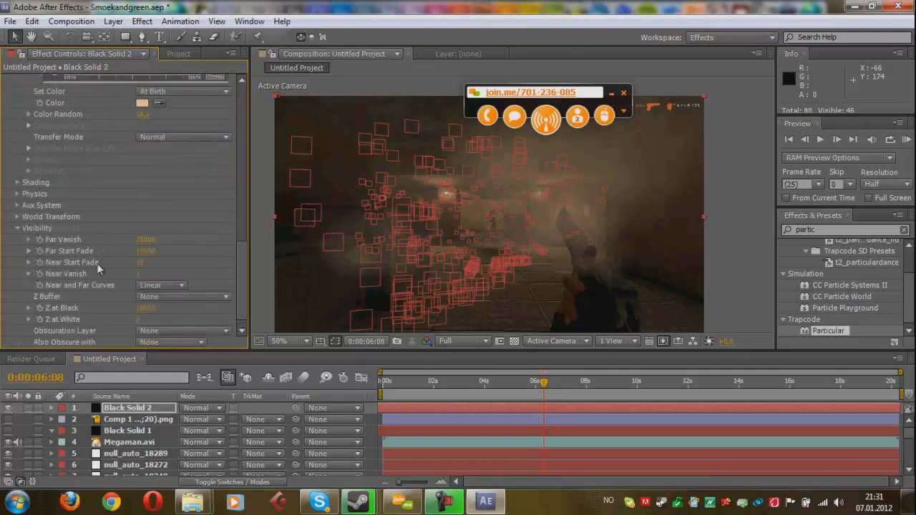
left_click(147, 240)
key("Return")
Set Near Vanish to 1 and Near Start Fade to 15
mouse_move(137, 279)
left_mouse_down()
mouse_move(140, 262)
mouse_move(152, 262)
mouse_move(142, 277)
left_mouse_up()
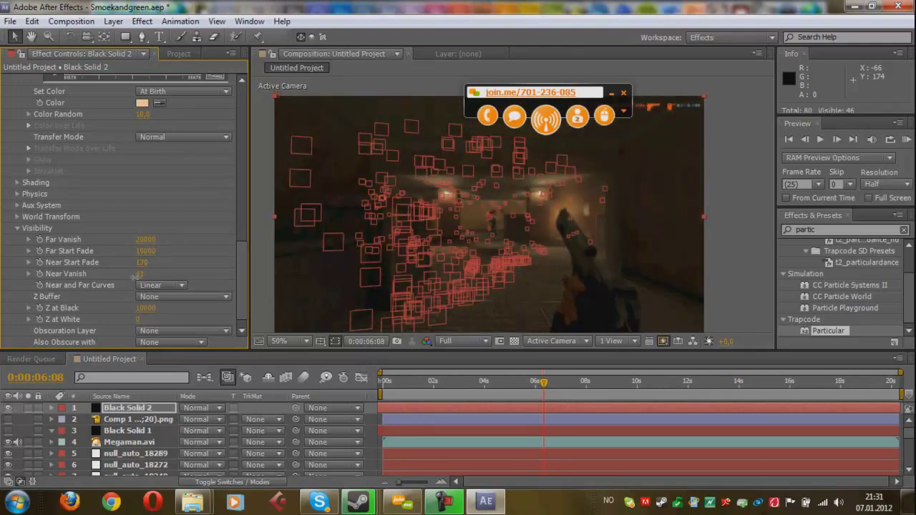
left_click(140, 274)
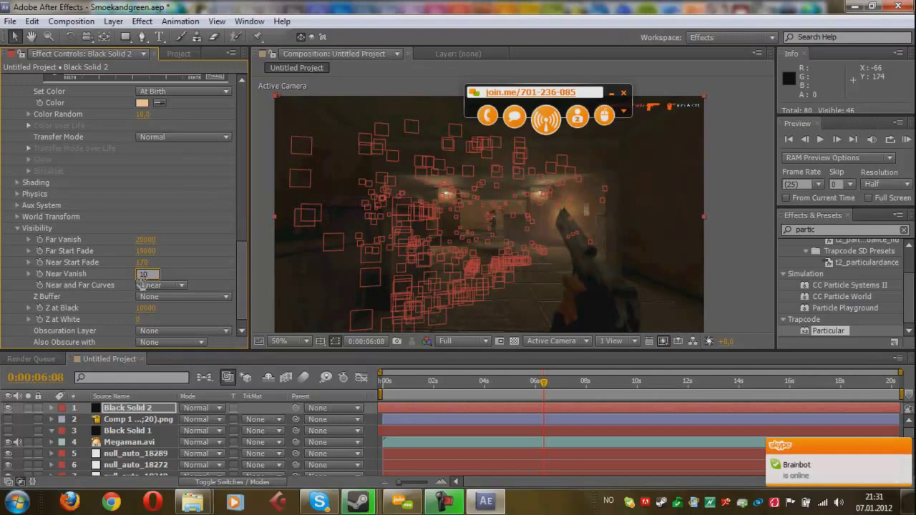
key("Return")
left_click(145, 263)
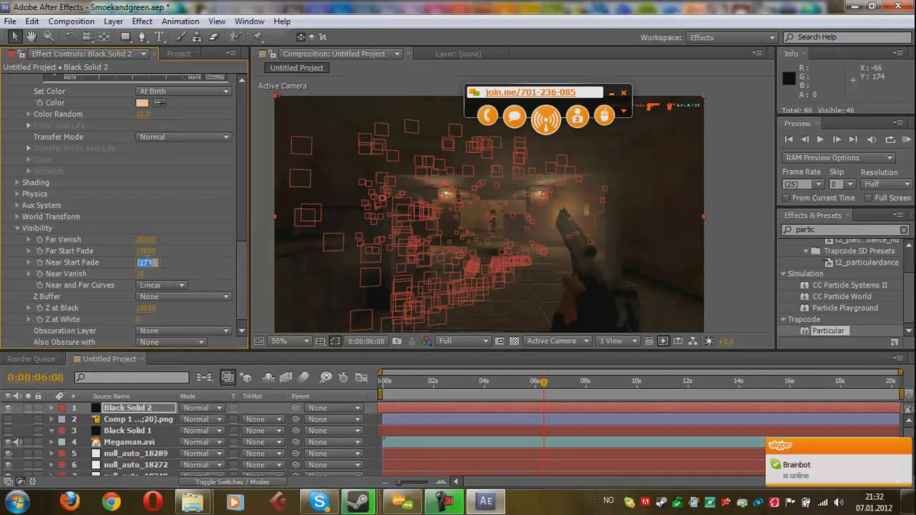
key("Return")
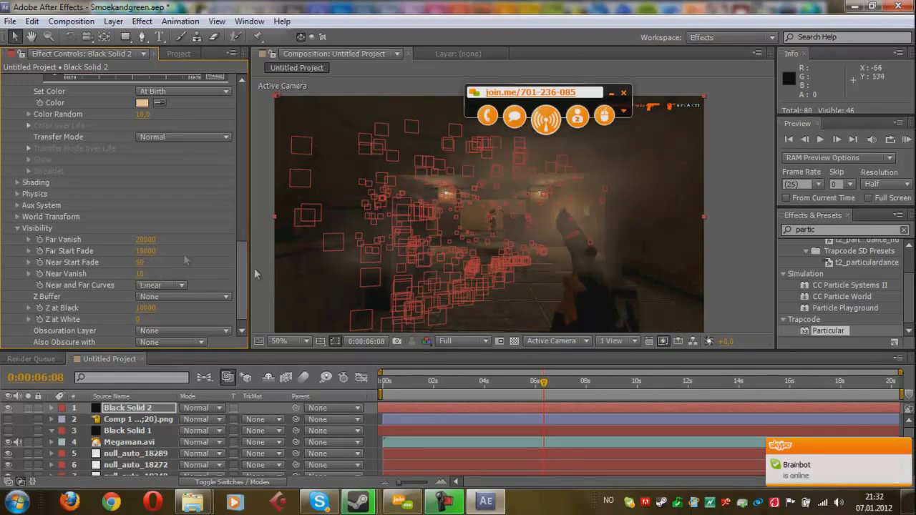
left_click(140, 273)
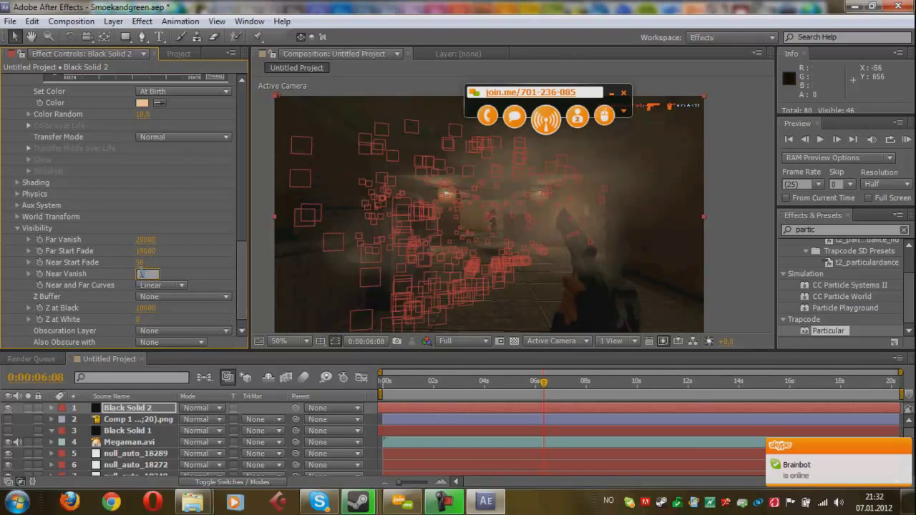
type("1")
left_click(142, 263)
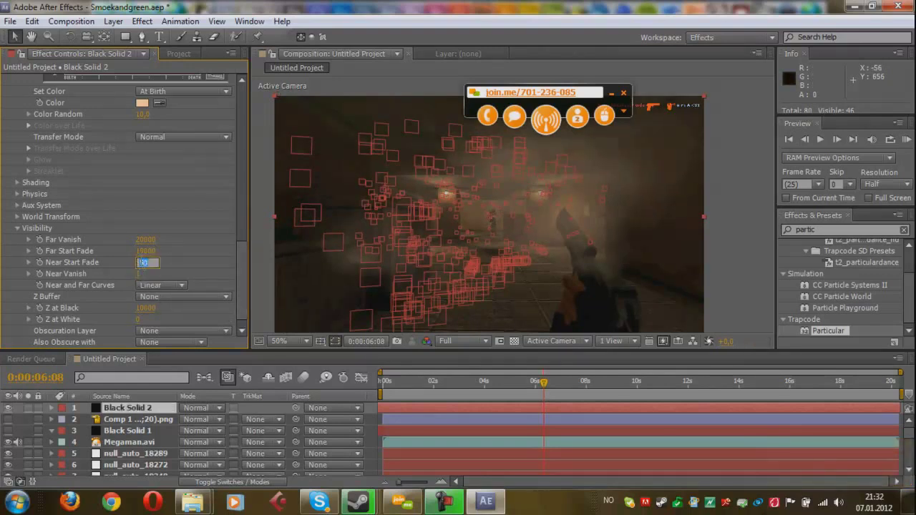
type("15")
key("Return")
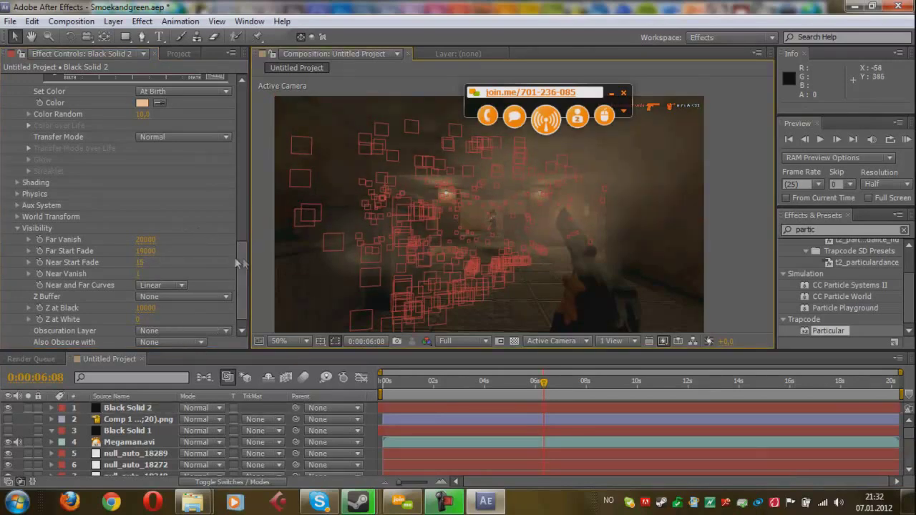
scroll(238, 263, "up", 15)
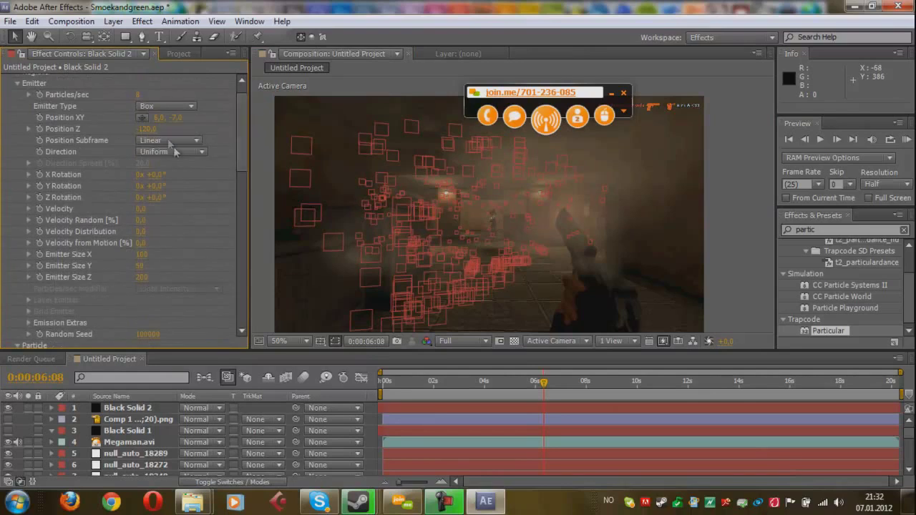
Set the emitter's Y position to 28, check frame 0:00:08:11, then close After Effects unsaved
mouse_move(175, 119)
left_mouse_down()
mouse_move(156, 127)
mouse_move(168, 118)
mouse_move(191, 124)
left_mouse_up()
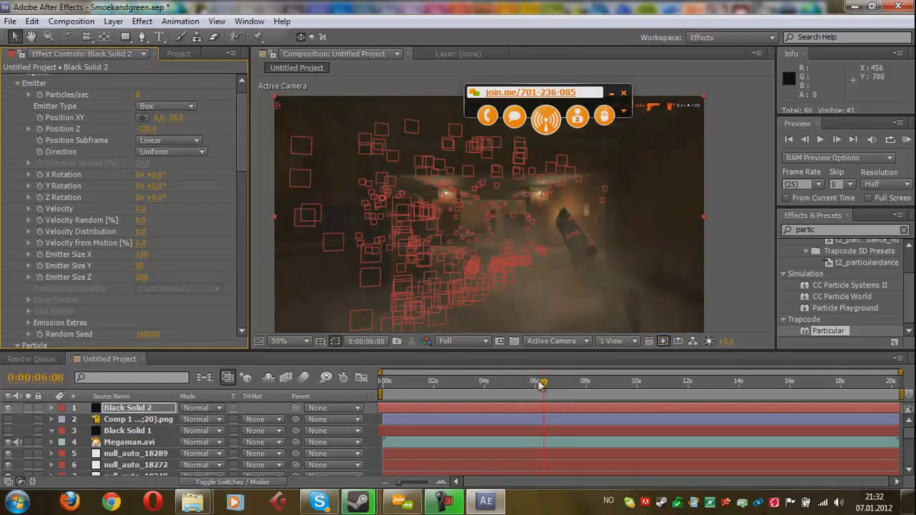
left_click_drag(545, 386, 601, 378)
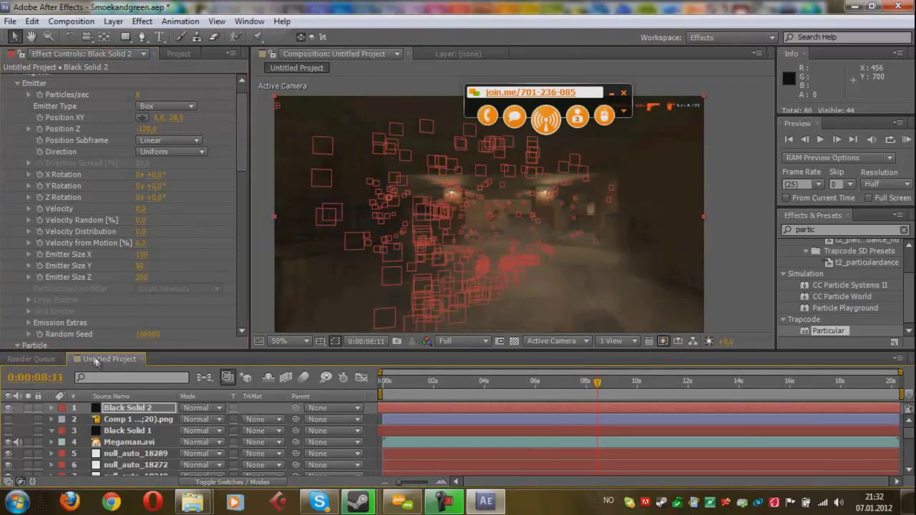
left_click(36, 358)
left_click(108, 358)
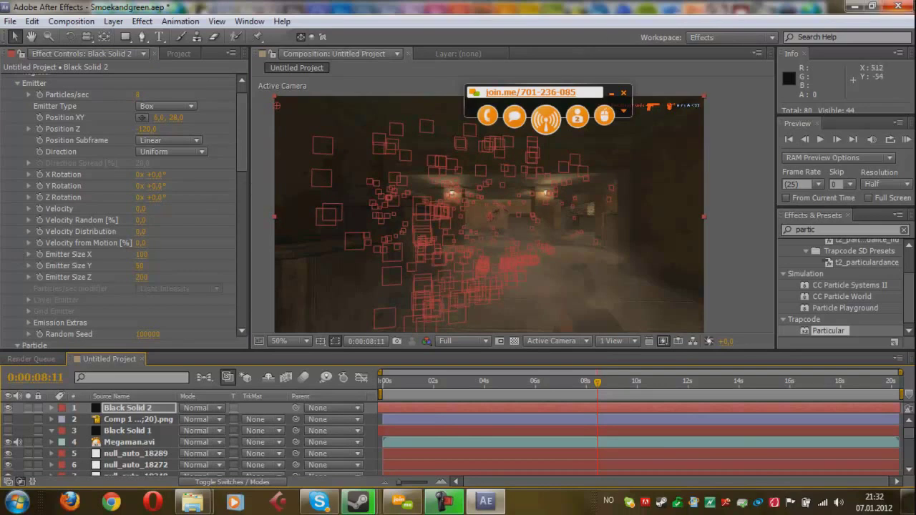
left_click(899, 6)
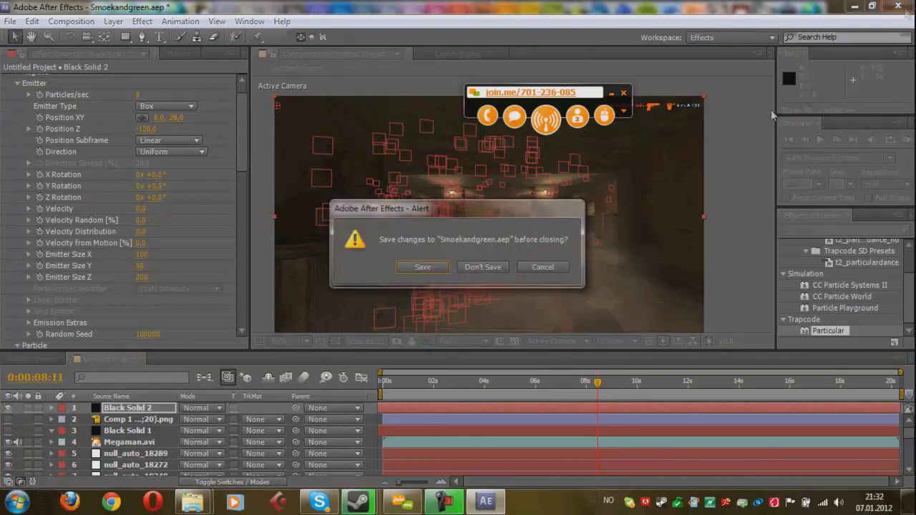
left_click(479, 269)
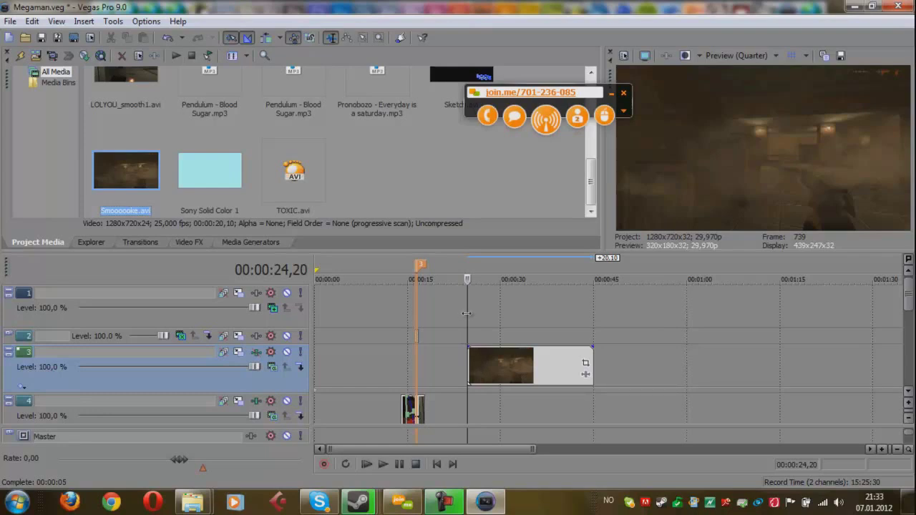
Scrub the Vegas timeline cursor through the rendered Smoooooke.avi clip
left_click_drag(467, 295, 523, 240)
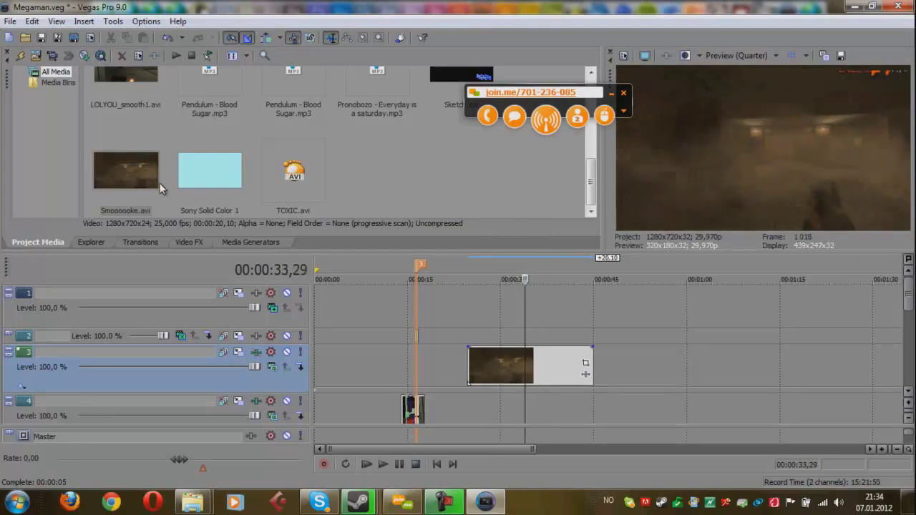
scroll(160, 188, "up", 3)
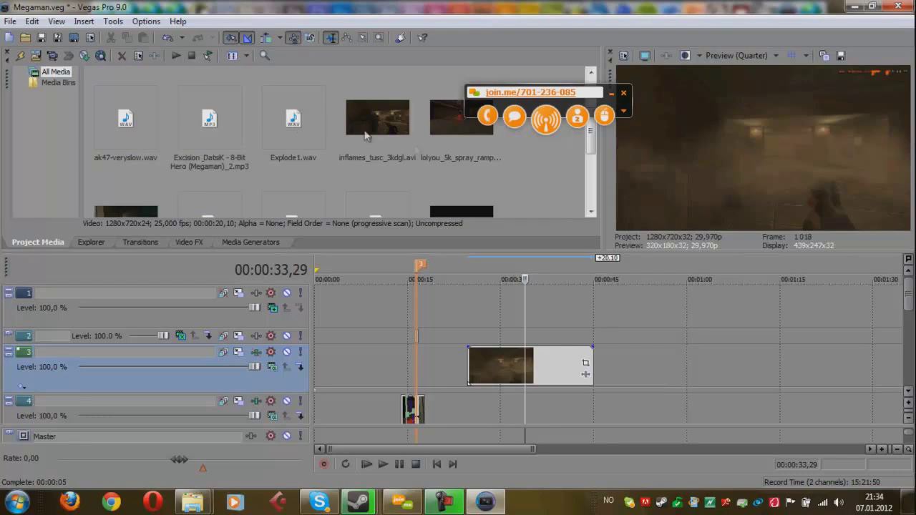
Place Megaman.avi on track 4 beneath the smoke clip and toggle track 3's mute to compare
left_click_drag(365, 135, 477, 308)
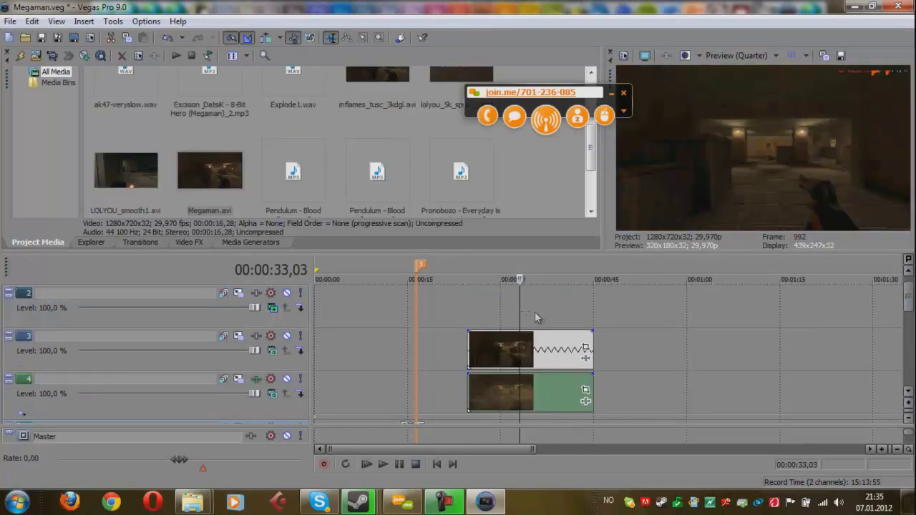
left_click(286, 337)
left_click(286, 336)
left_click(286, 336)
left_click(286, 337)
left_click(286, 336)
left_click(286, 337)
left_click(352, 346)
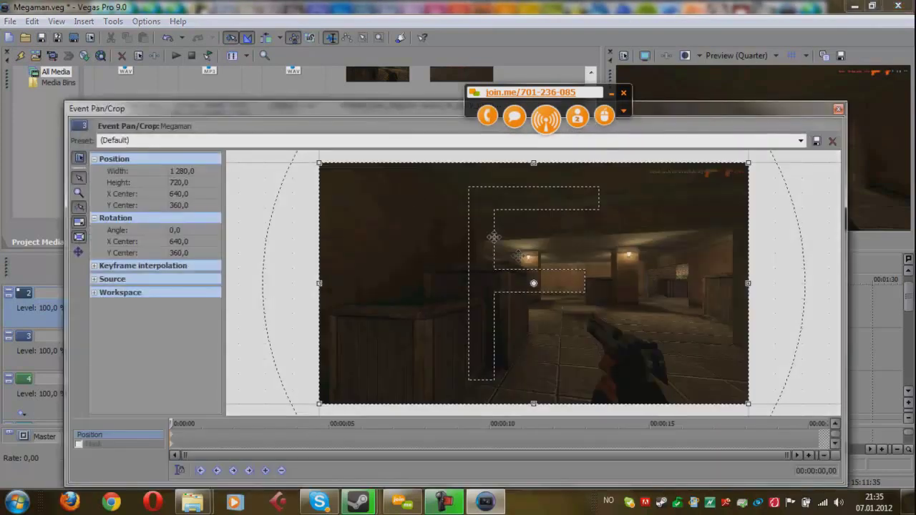
Enable Mask in the Megaman event's Pan/Crop and undock the editor window
left_click(585, 348)
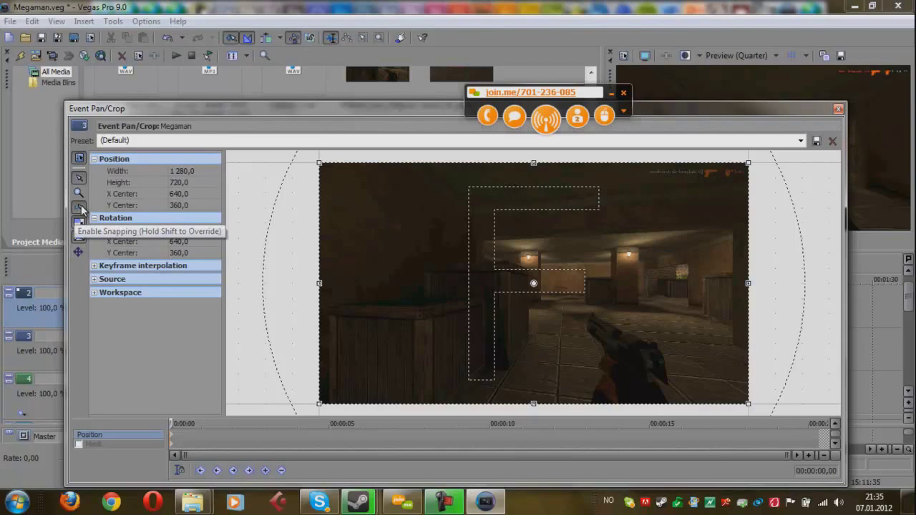
left_click(81, 207)
left_click(78, 445)
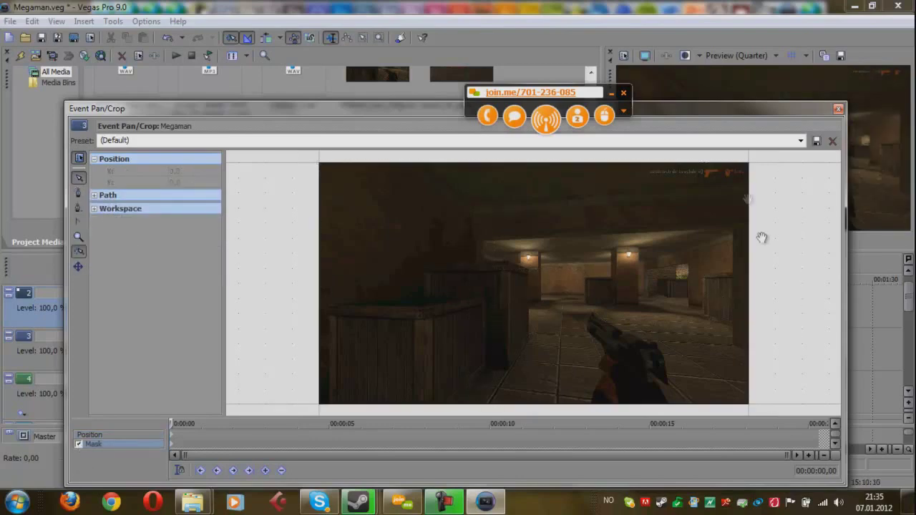
left_click(718, 87)
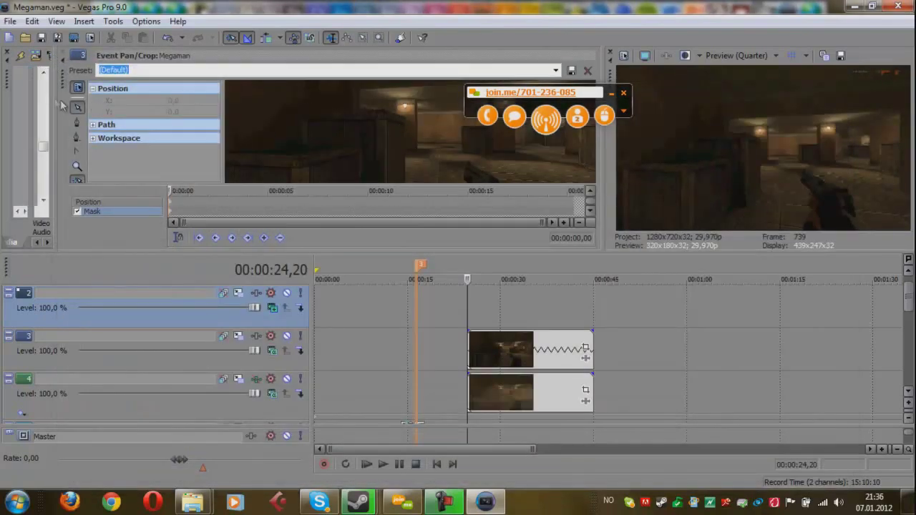
double_click(68, 86)
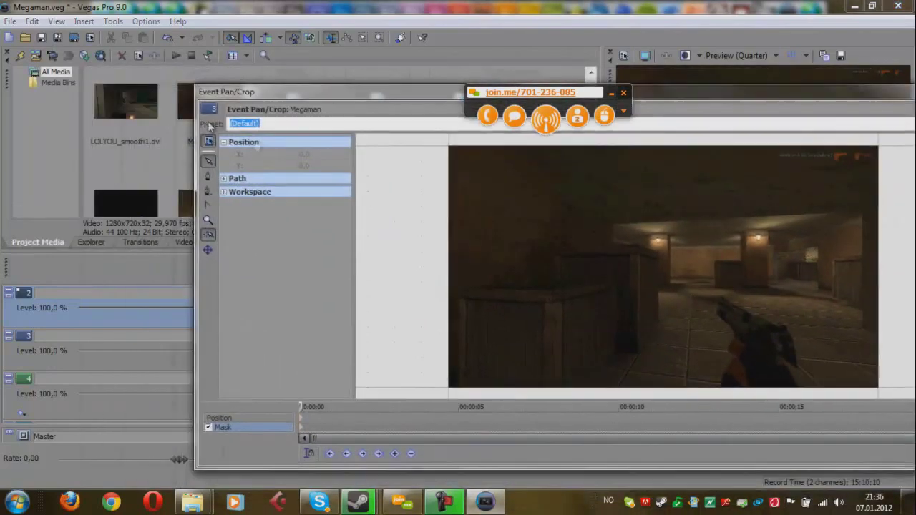
Draw a closed triangular mask around the gun and pull its bottom corners outward
left_click(207, 175)
scroll(762, 366, "down", 1)
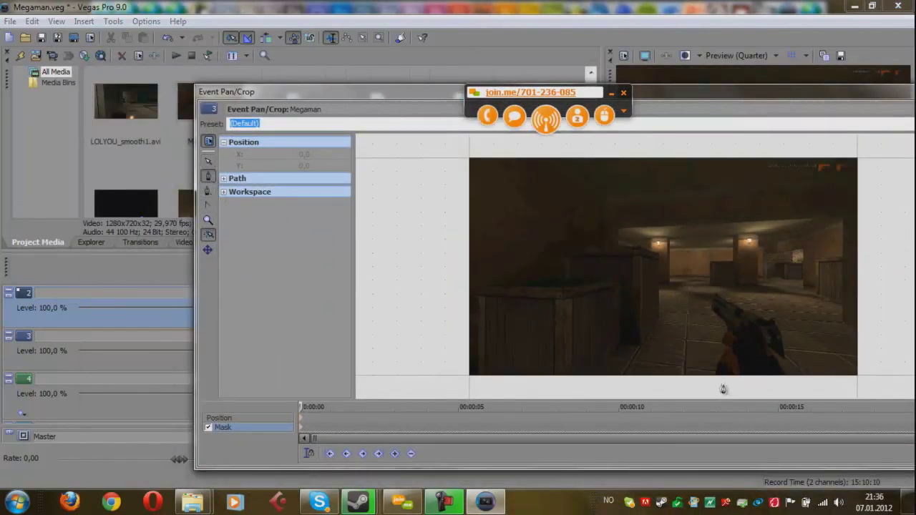
left_click(721, 383)
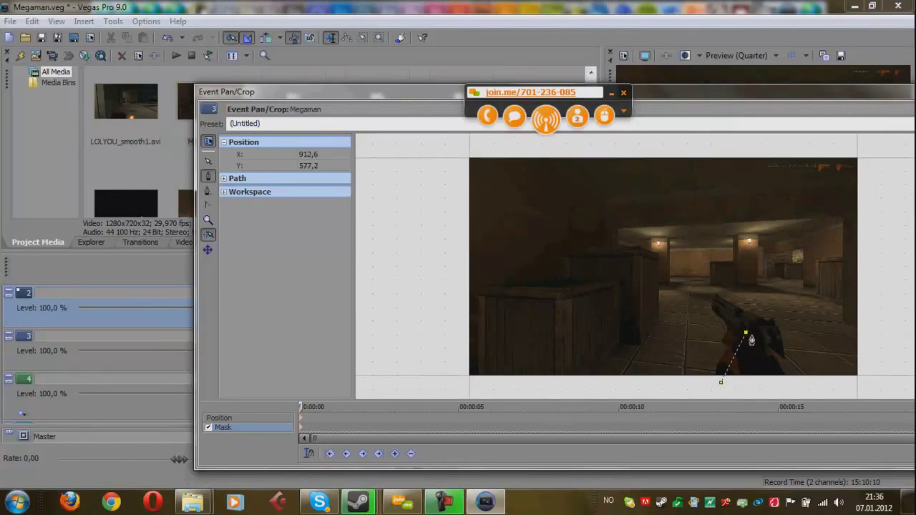
left_click(747, 334)
left_click(720, 383)
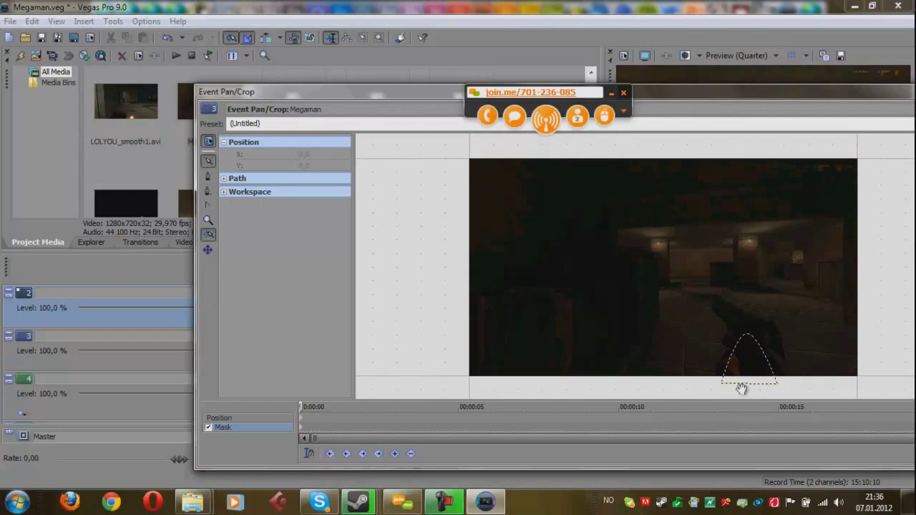
left_click_drag(723, 386, 719, 394)
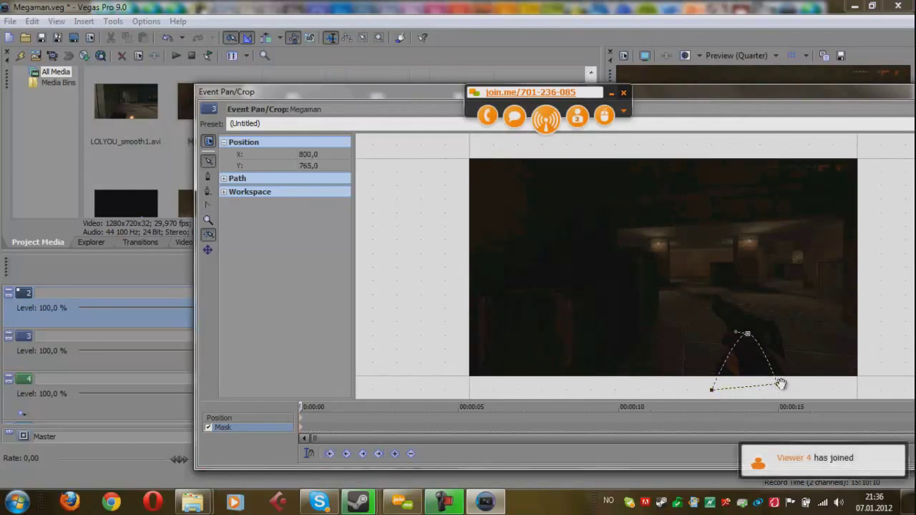
left_click_drag(777, 384, 784, 390)
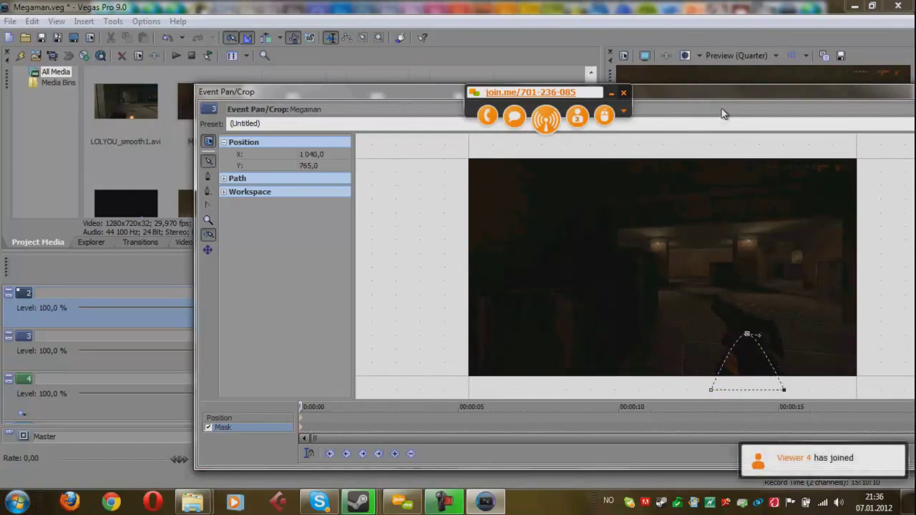
left_click_drag(684, 92, 650, 126)
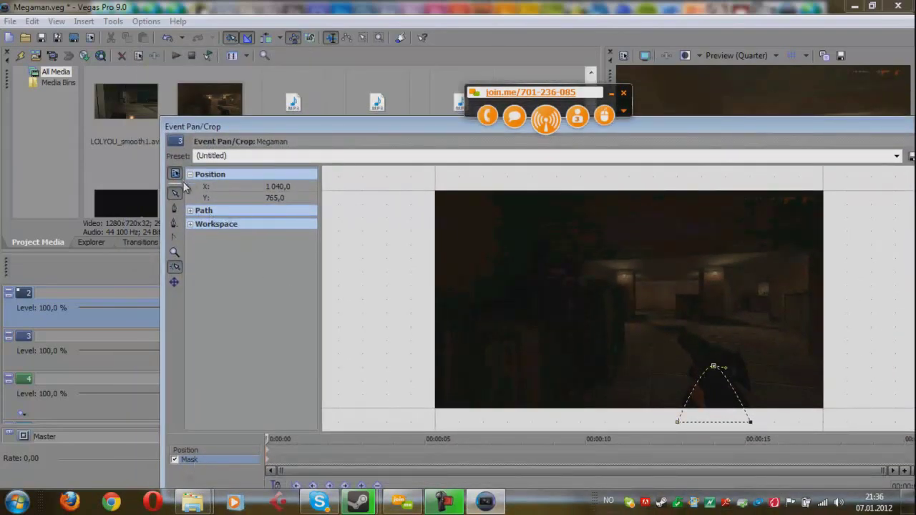
Expand the mask Path settings and switch the gun mask to Negative mode
left_click(219, 211)
left_click(191, 212)
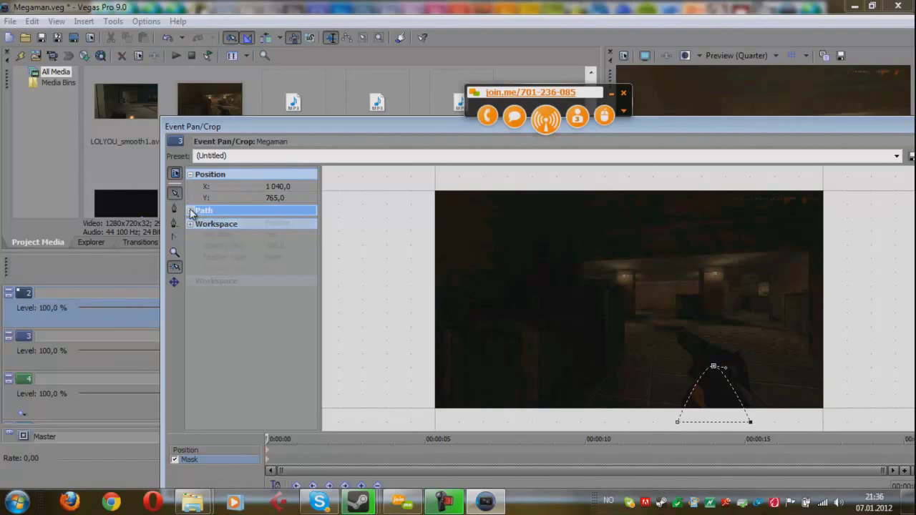
left_click(272, 224)
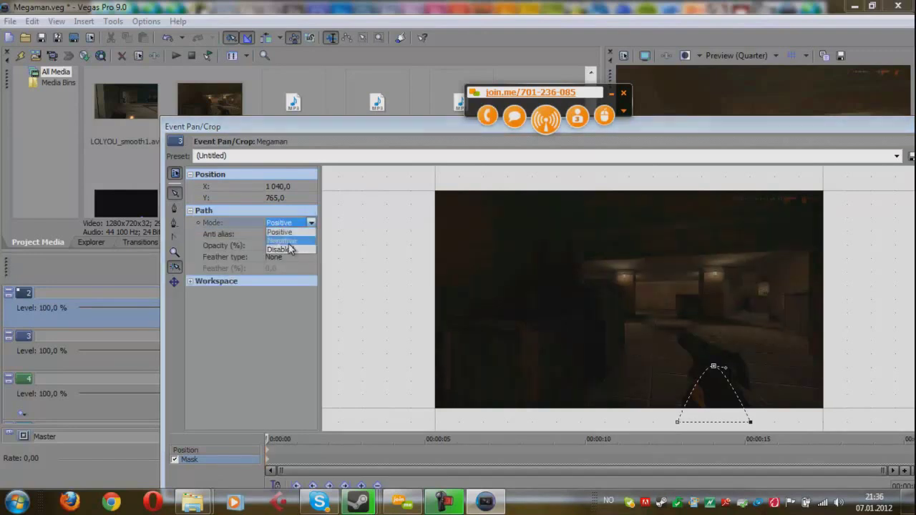
left_click(288, 243)
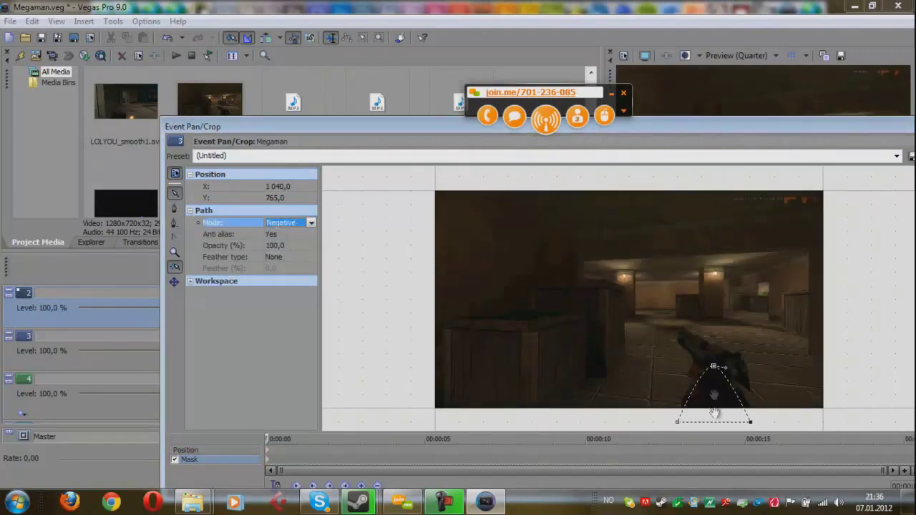
left_click_drag(749, 129, 694, 110)
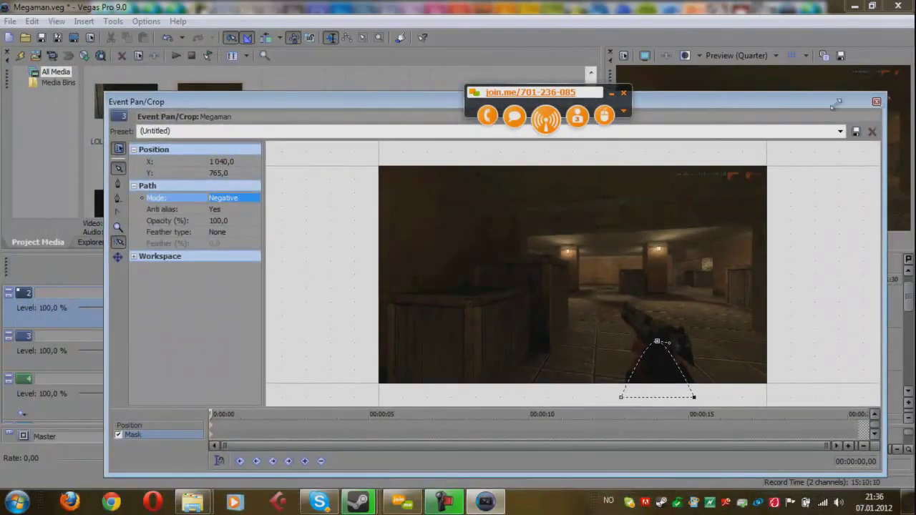
Set the mask back to Positive mode and close Event Pan/Crop
left_click(219, 202)
left_click(223, 210)
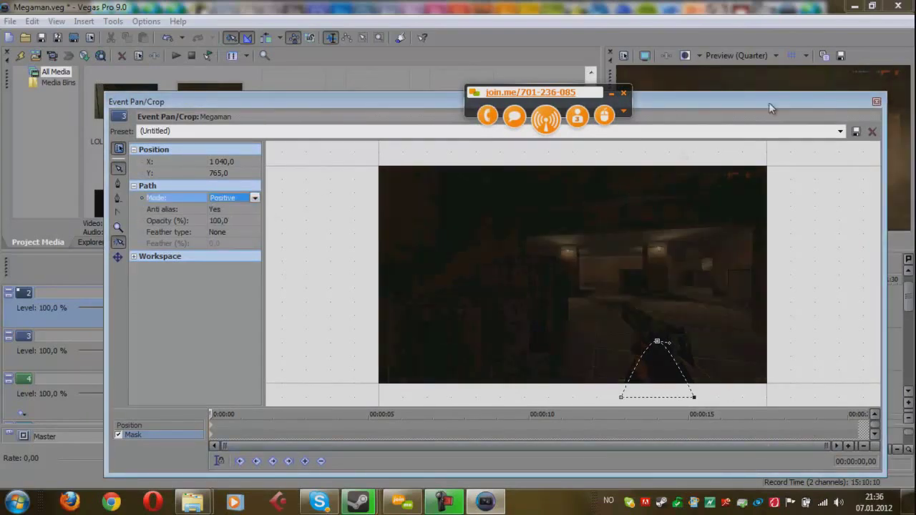
left_click(876, 103)
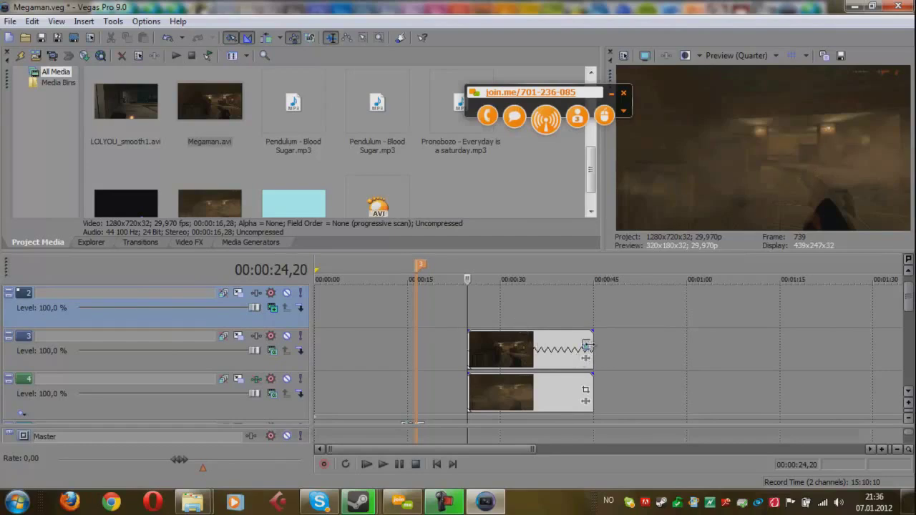
Give the gun mask Feather type Both with about 20% feather, then close Pan/Crop
left_click(586, 349)
left_click_drag(687, 113, 558, 404)
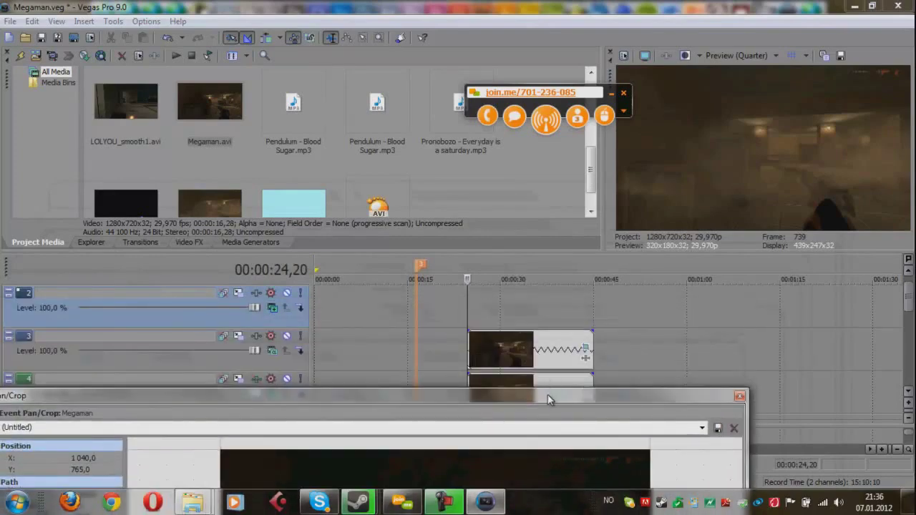
left_click_drag(549, 399, 682, 90)
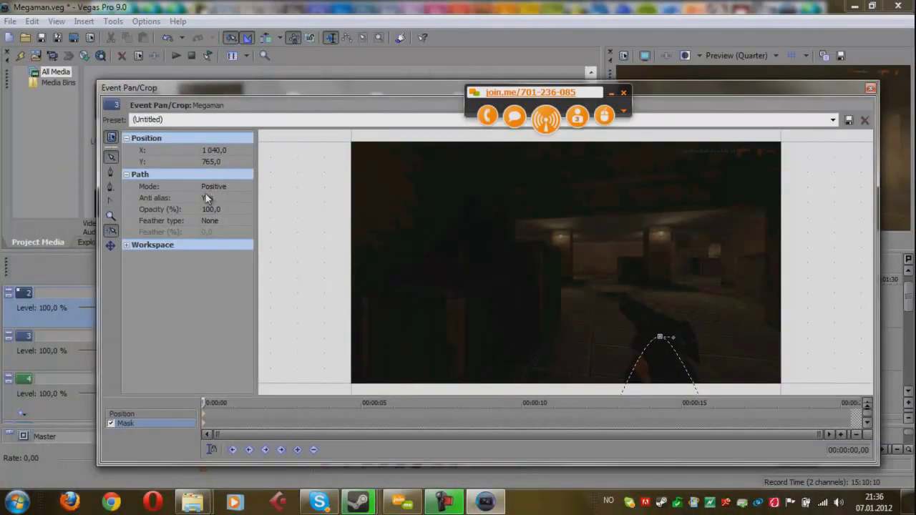
left_click(213, 221)
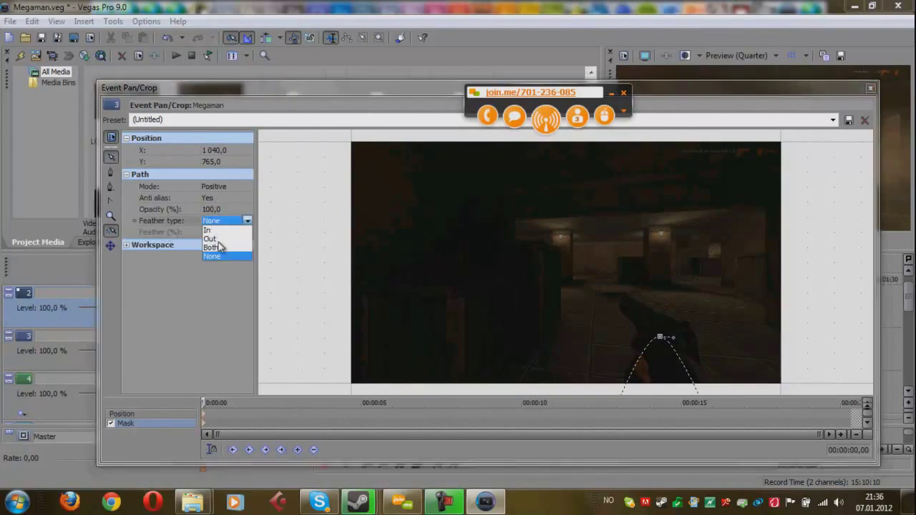
left_click(216, 248)
left_click(209, 233)
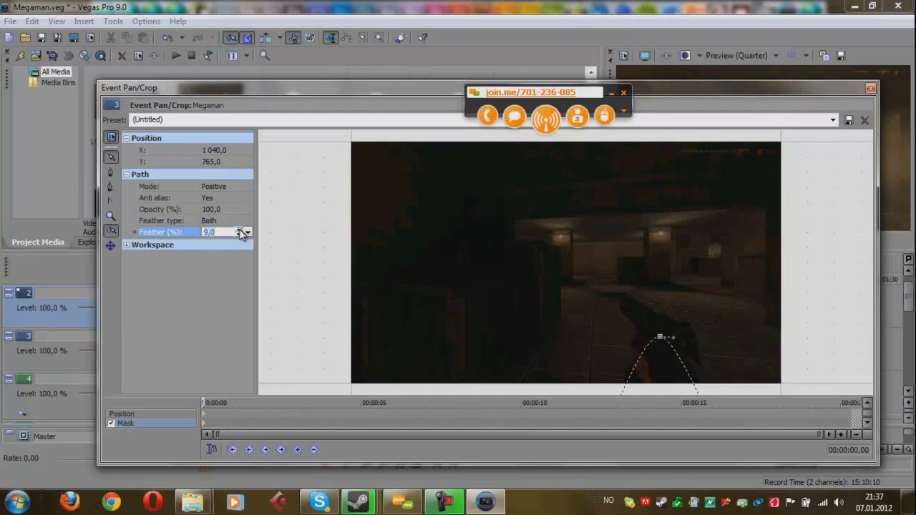
left_click_drag(241, 233, 201, 241)
left_click(870, 87)
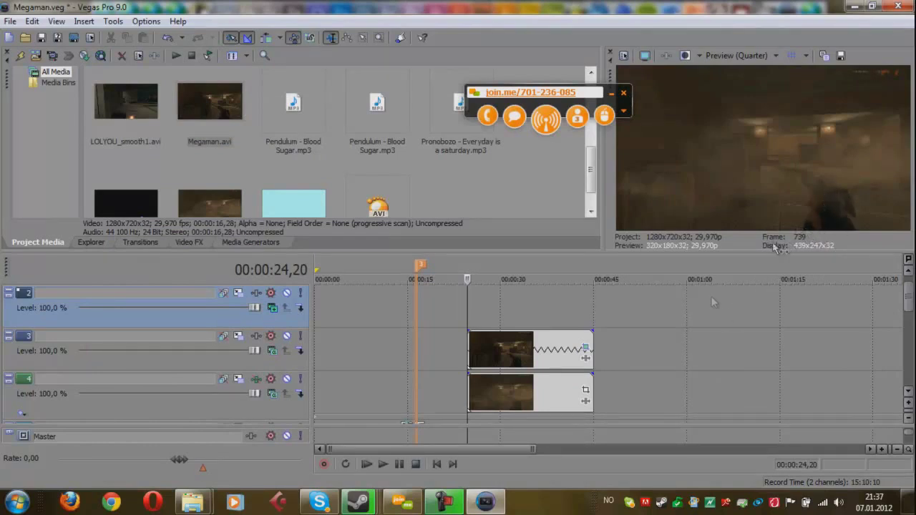
Drag the mask's top point onto the gun and move the bottom corners inward
left_click(586, 350)
left_click_drag(682, 96, 503, 134)
left_click_drag(481, 384, 462, 351)
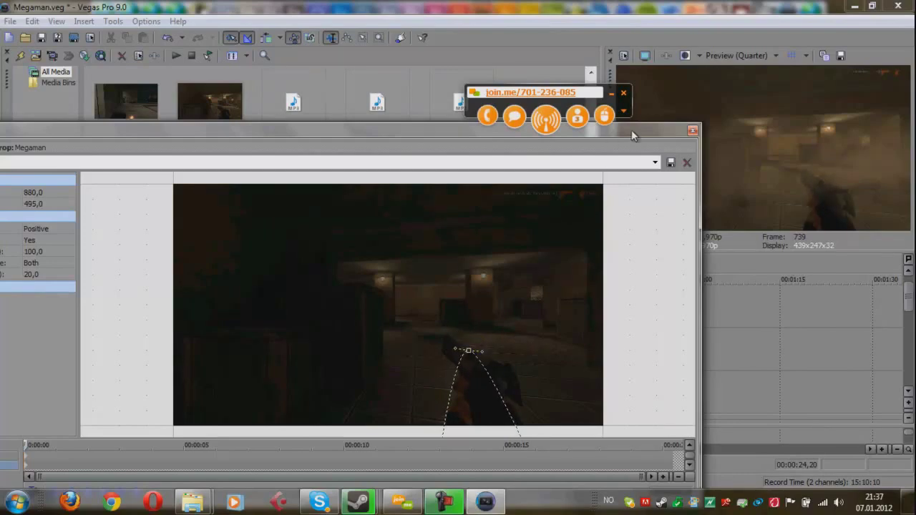
left_click_drag(631, 129, 670, 77)
scroll(677, 257, "down", 3)
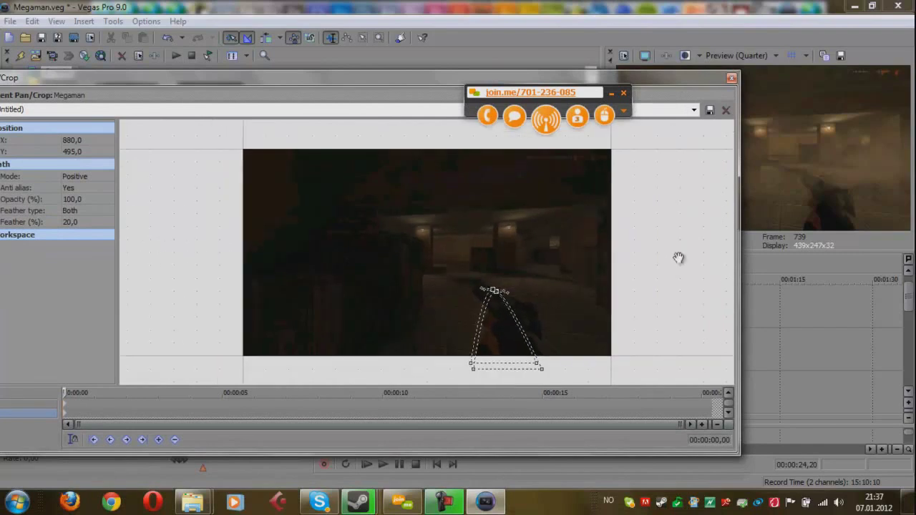
left_click_drag(536, 365, 536, 352)
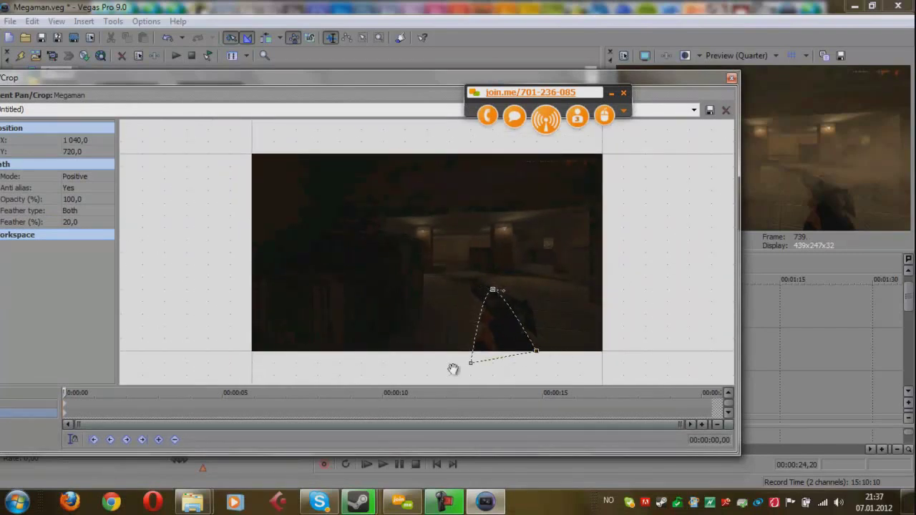
left_click_drag(472, 362, 491, 353)
left_click(732, 78)
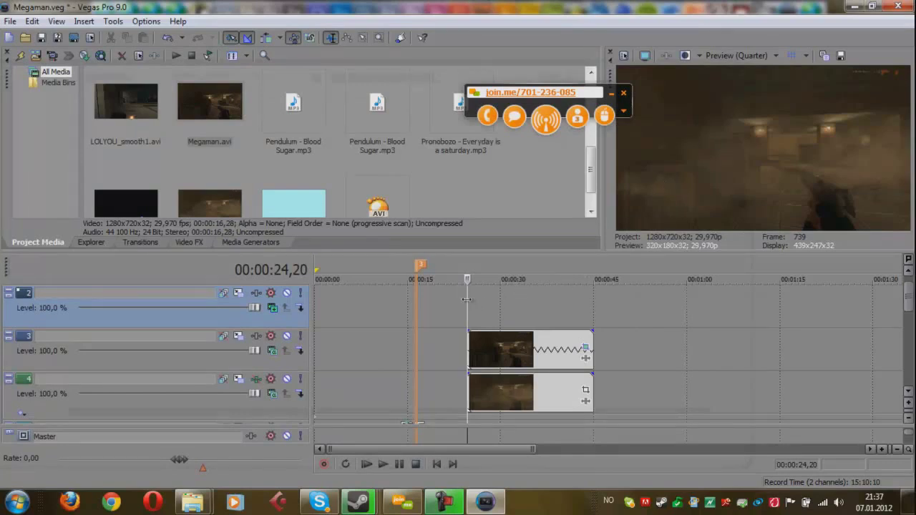
mouse_move(466, 299)
left_mouse_down()
mouse_move(528, 279)
mouse_move(601, 279)
mouse_move(515, 286)
mouse_move(499, 299)
mouse_move(469, 293)
left_mouse_up()
scroll(469, 293, "up", 5)
left_click_drag(603, 303, 662, 298)
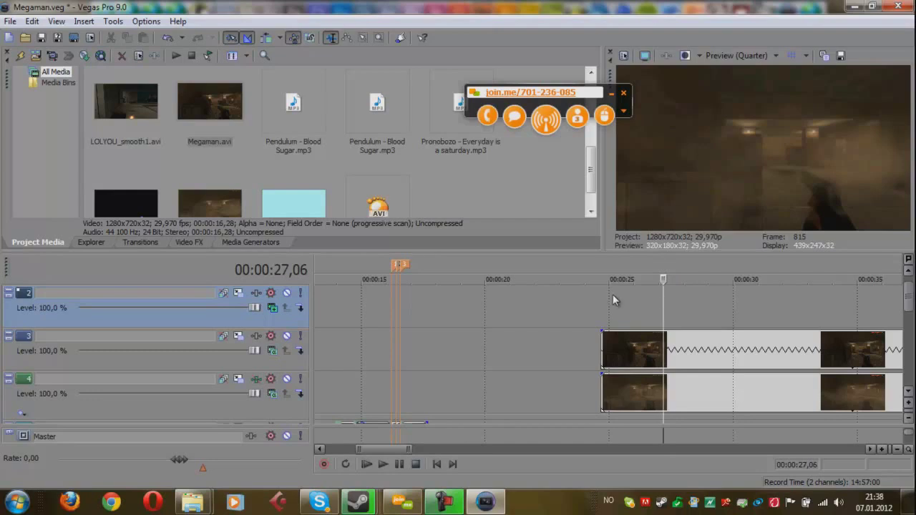
left_click_drag(663, 298, 659, 298)
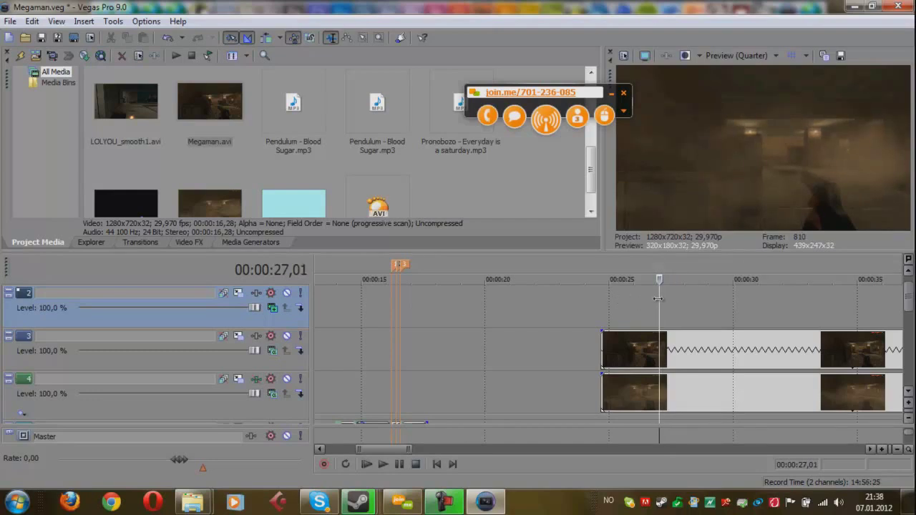
left_click_drag(658, 295, 659, 293)
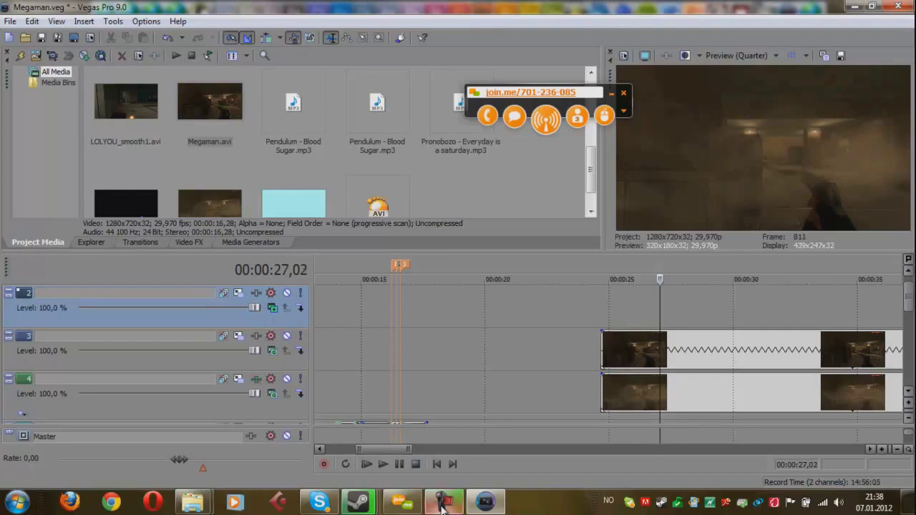